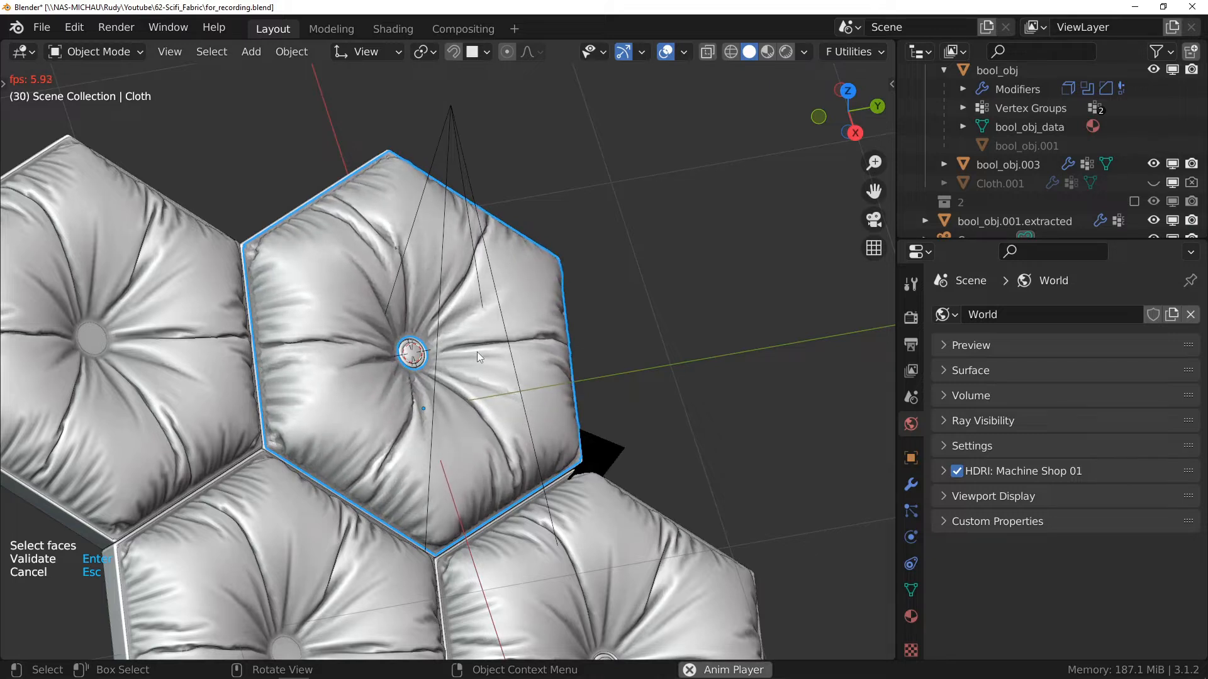
key(space)
middle_drag(479, 357, 466, 319)
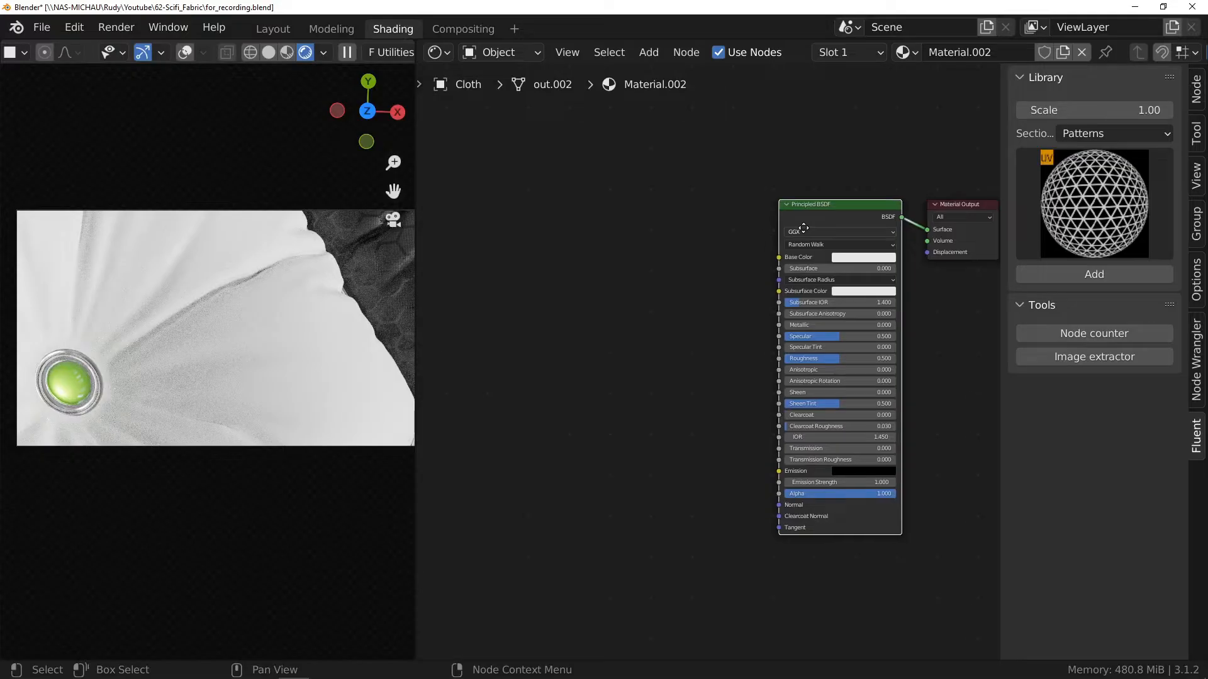
Step: Add a new Fluent layer node feeding the Principled BSDF of the cloth material
drag(805, 229, 813, 230)
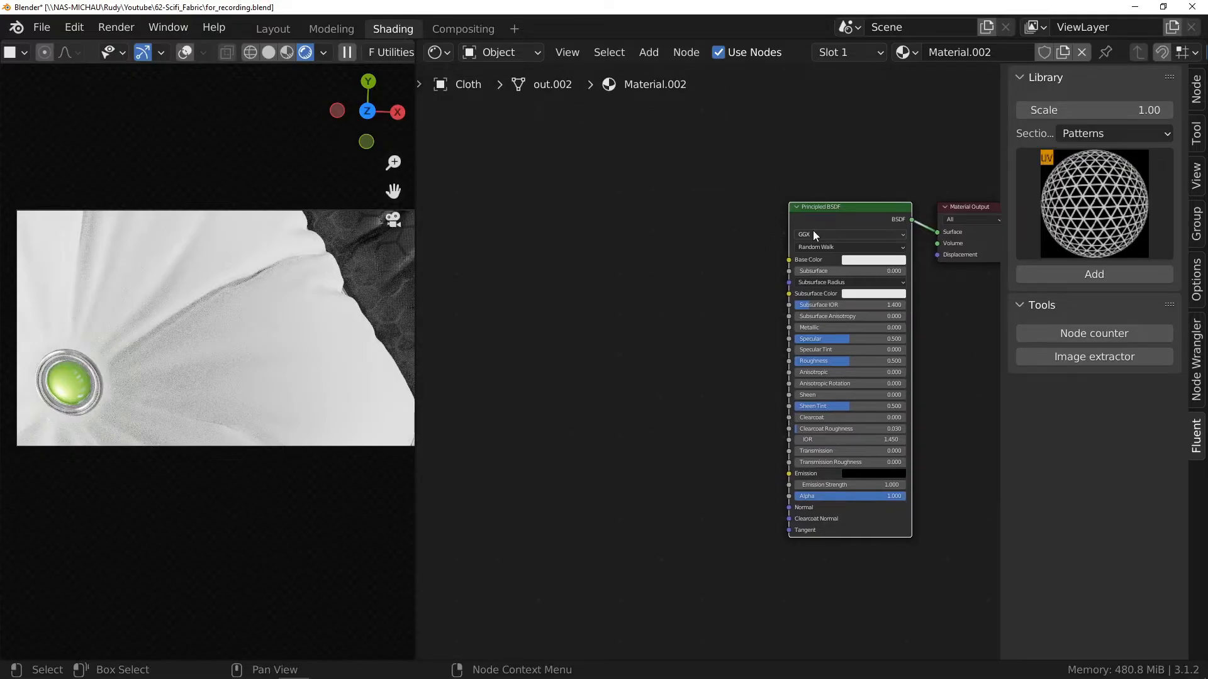
key(shift+f)
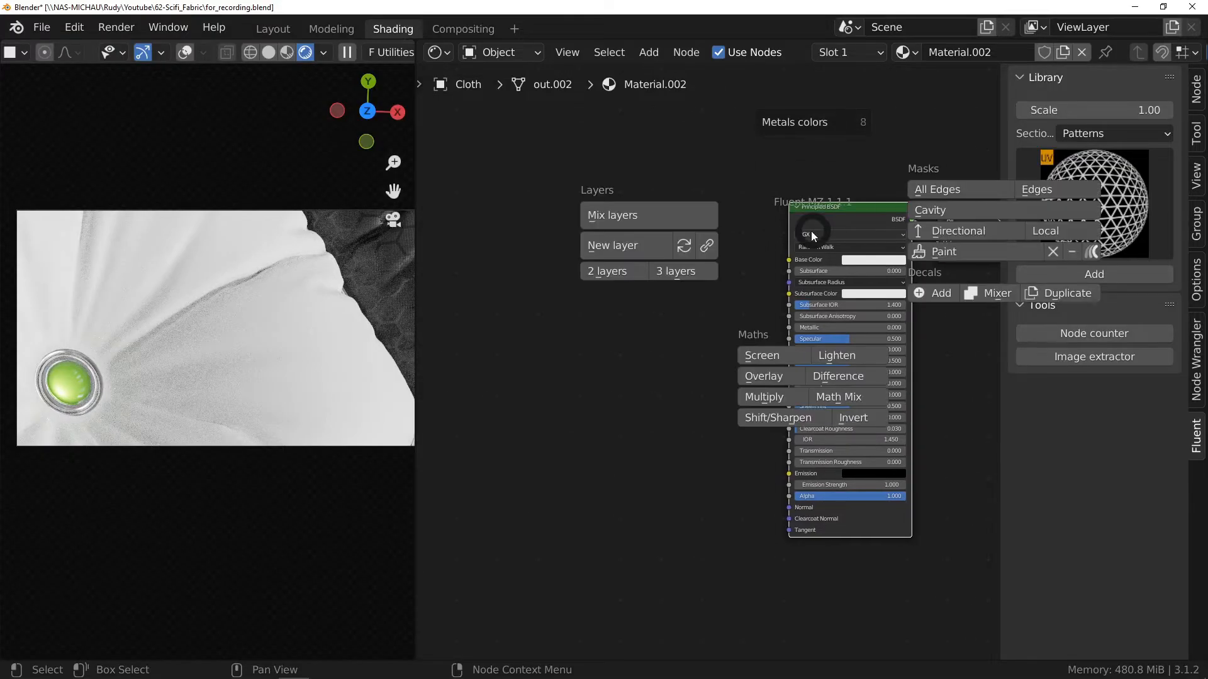
click(609, 249)
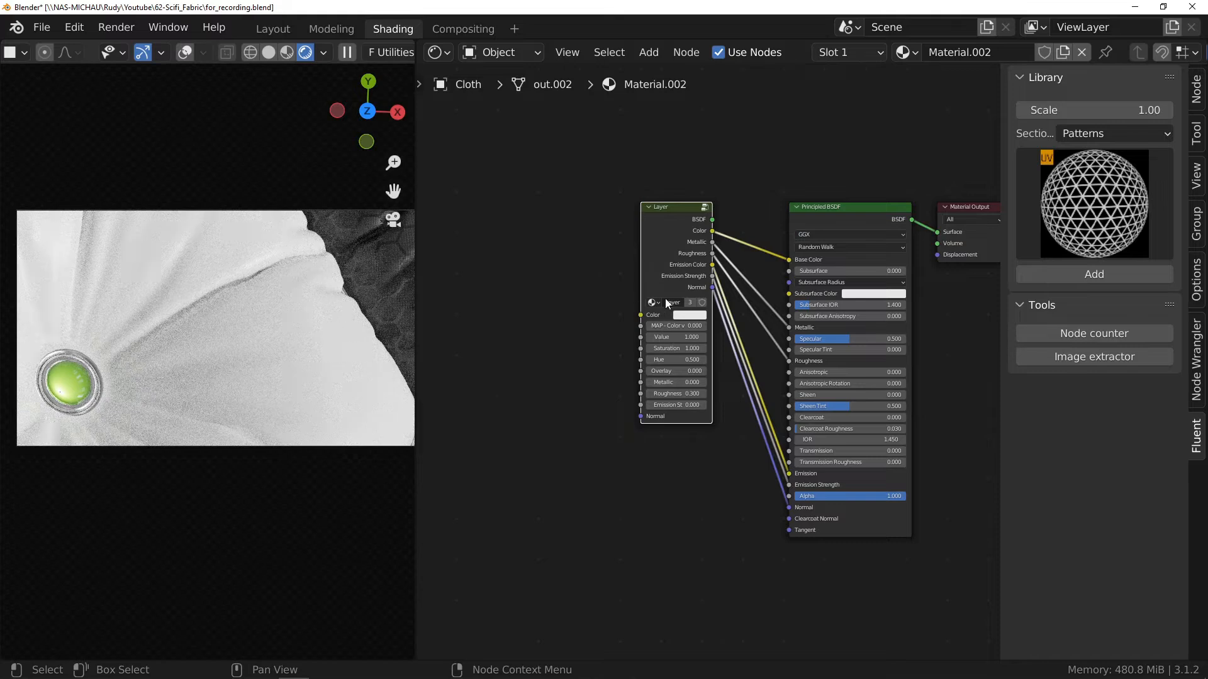
Step: Darken the Layer node's color to near black
scroll(669, 293, up, 3)
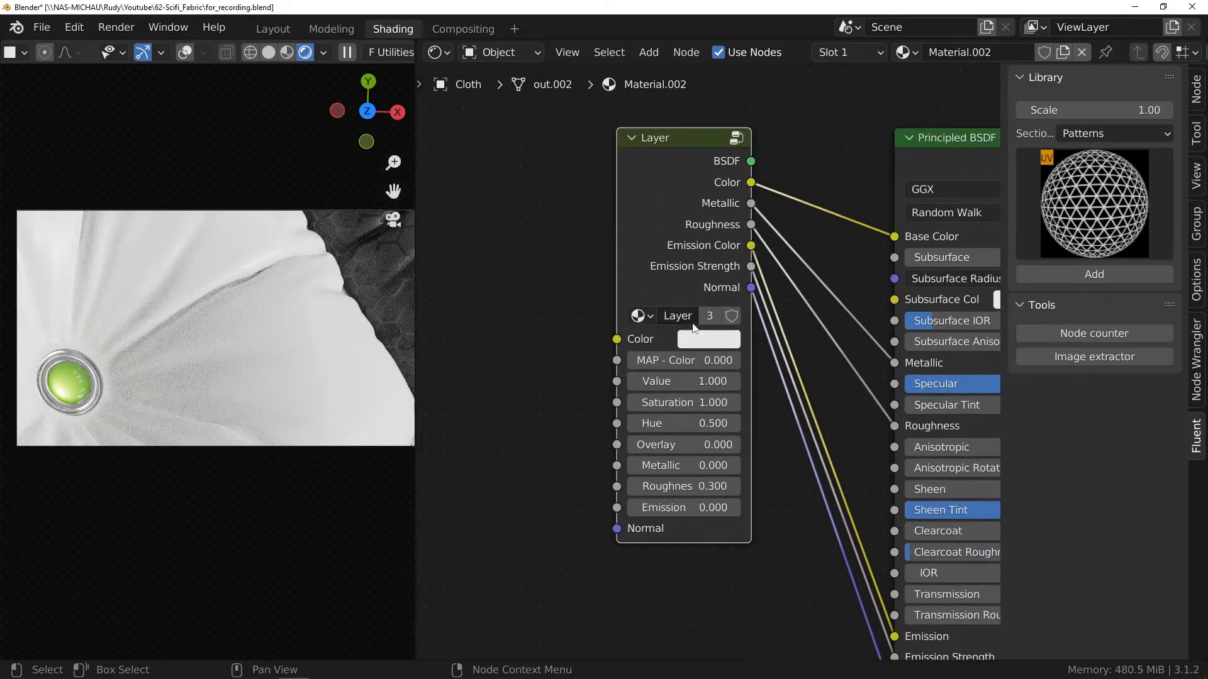
click(707, 340)
drag(837, 101, 843, 186)
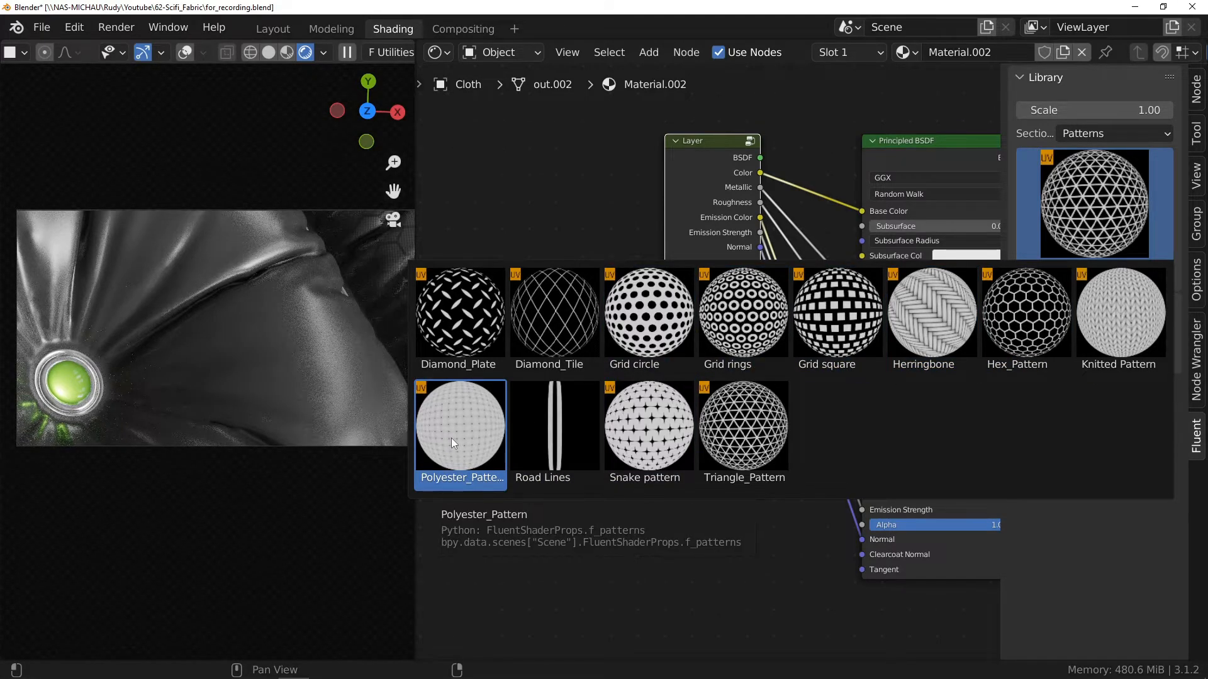
Step: Add the Polyester_Pattern from the library's Fabric section and place its node in front of the Layer node
click(1089, 134)
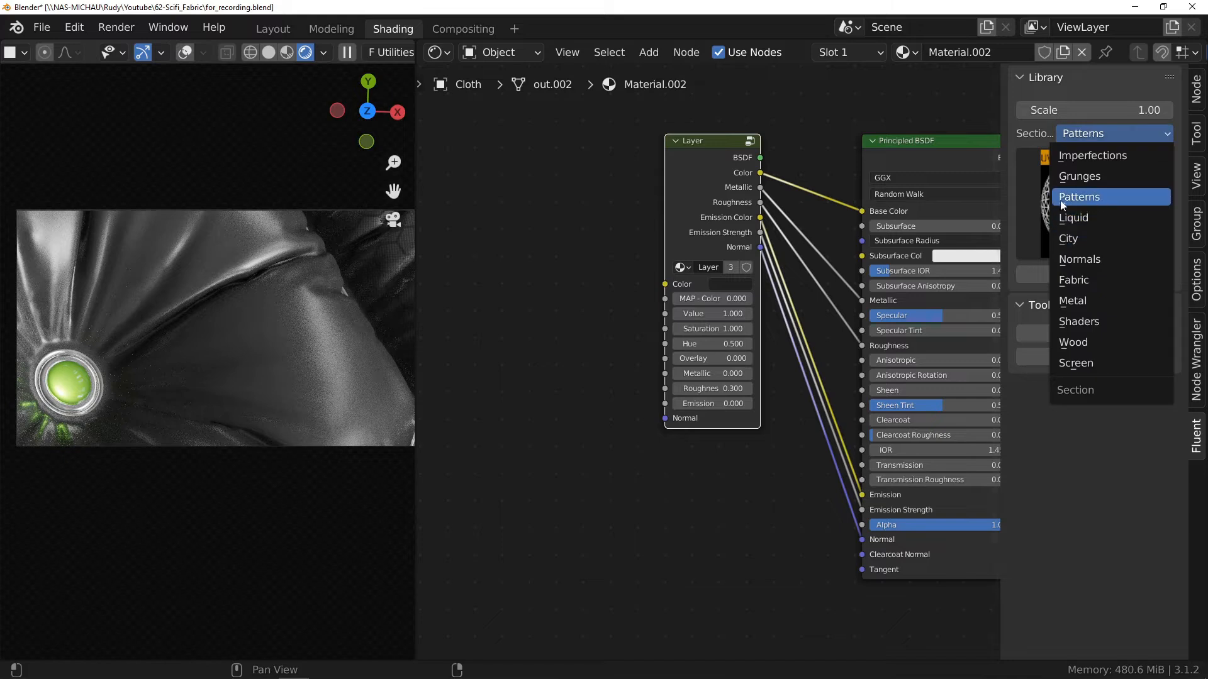
click(1079, 281)
click(1087, 241)
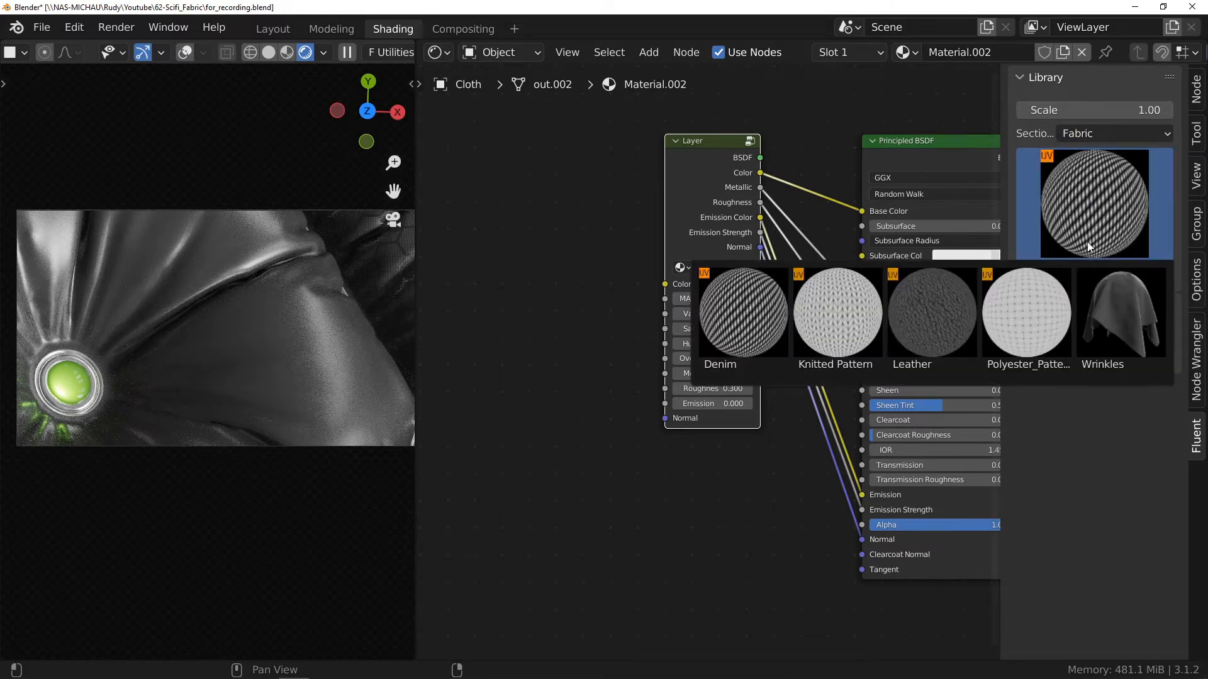
click(1023, 303)
drag(605, 179, 511, 434)
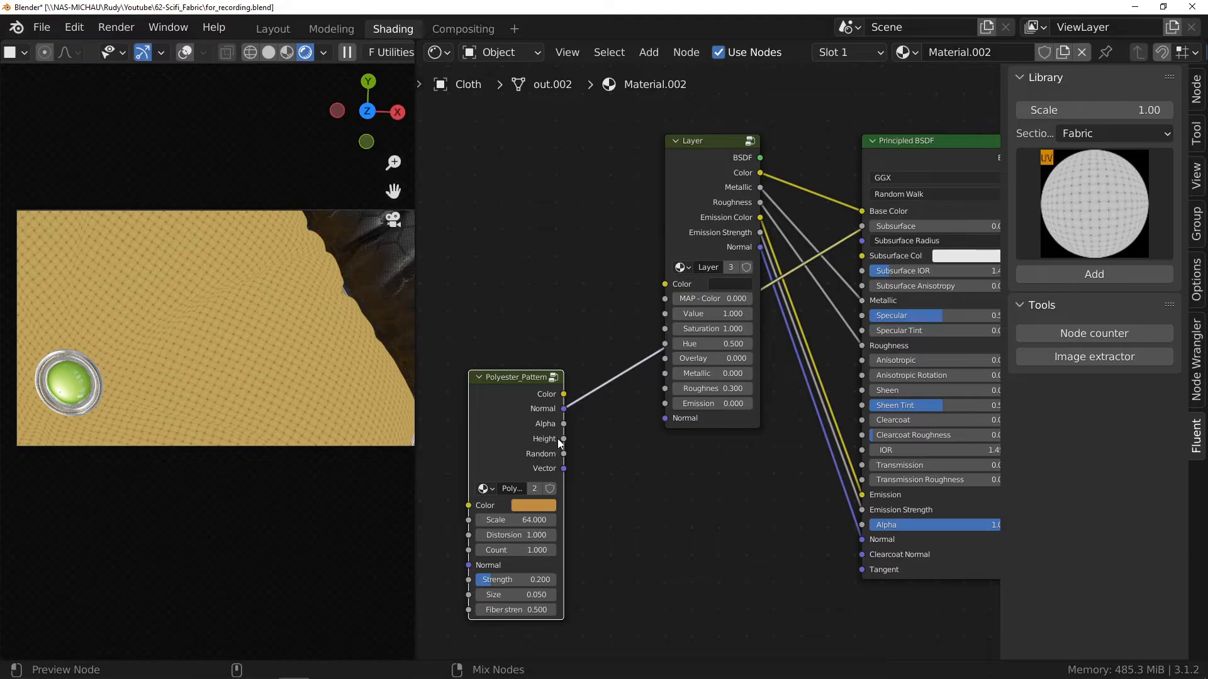
Step: Preview the Polyester_Pattern's Height output on the cloth and set its fiber strength to 0
ctrl+shift+click(557, 439)
ctrl+shift+click(558, 439)
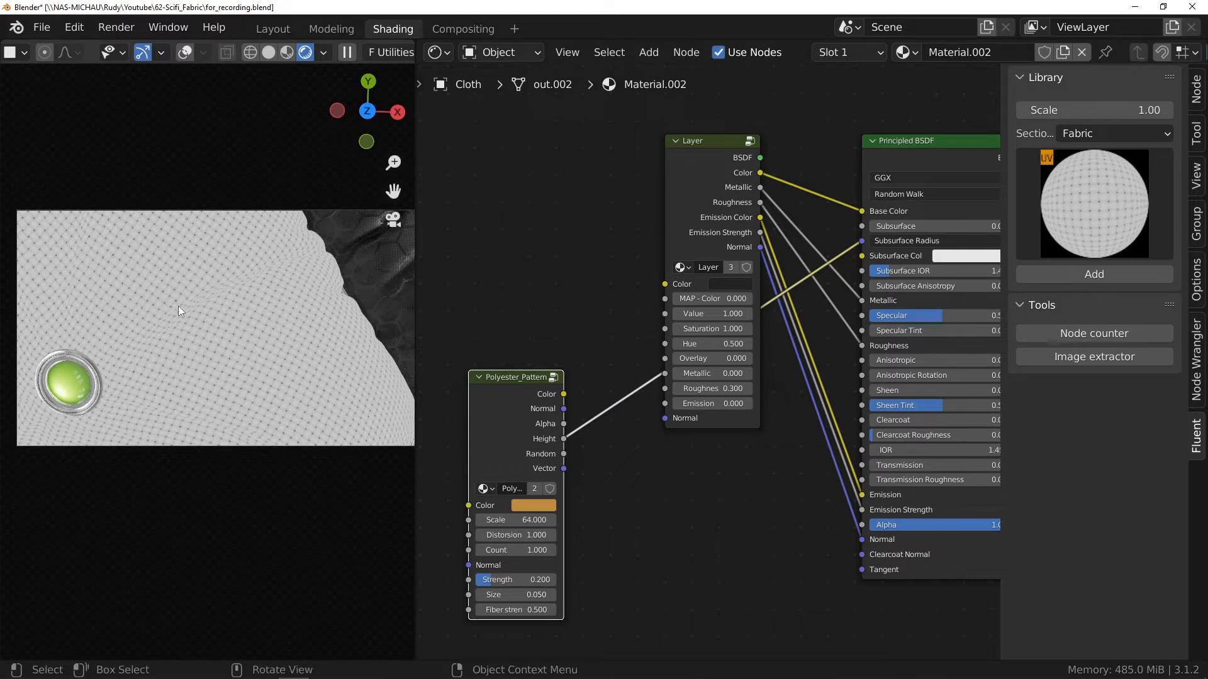
ctrl+middle_drag(275, 365, 249, 145)
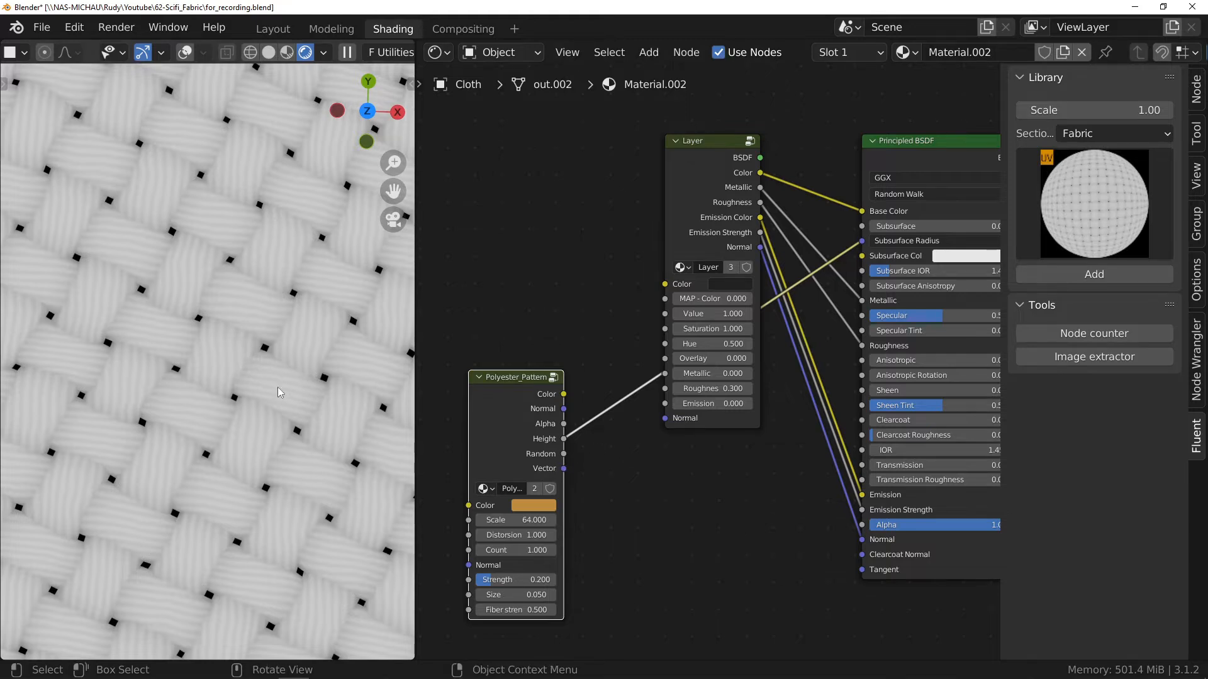
middle_drag(483, 522, 533, 421)
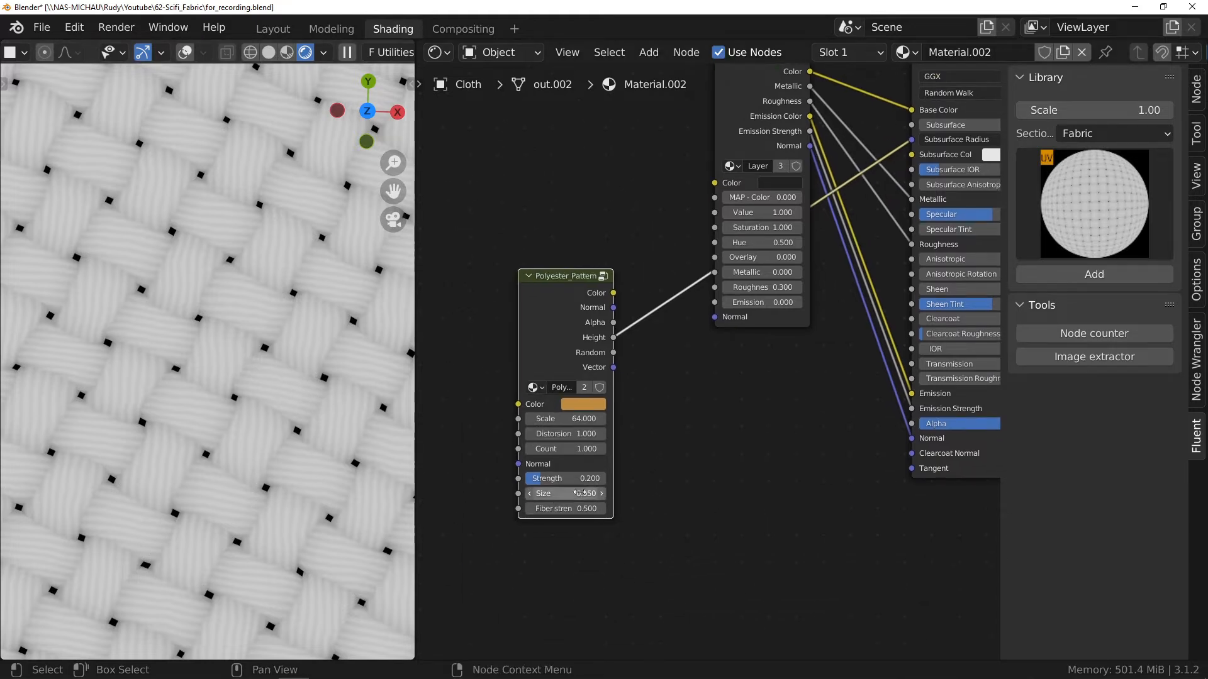
drag(613, 480, 525, 508)
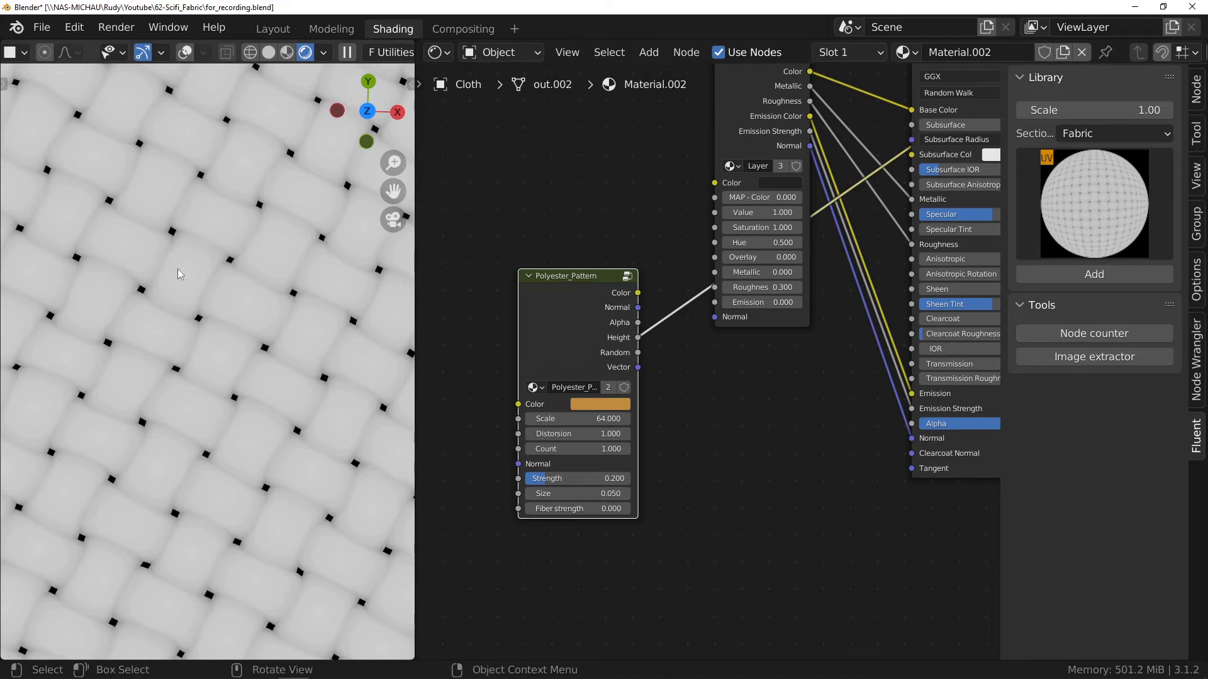
Step: Connect the Polyester_Pattern's Normal output to the Layer's Normal input and preview the Layer node on the cloth
drag(638, 307, 710, 309)
middle_drag(715, 348, 682, 443)
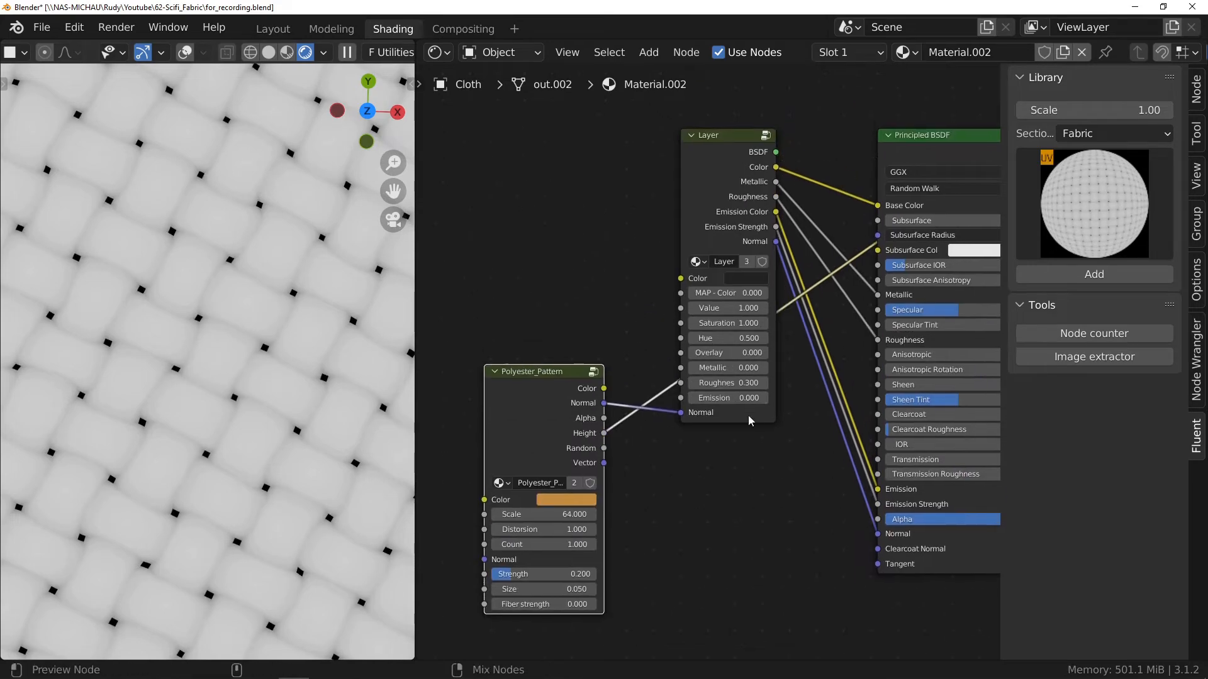
ctrl+shift+click(746, 406)
ctrl+middle_drag(344, 250, 290, 277)
shift+middle_drag(290, 277, 227, 335)
Step: Set the Polyester_Pattern's strength to about 0.546 and its scale to 128
middle_drag(531, 573, 579, 480)
scroll(579, 481, up, 2)
mouse_move(572, 482)
mouse_down()
mouse_move(614, 482)
mouse_move(591, 482)
mouse_up()
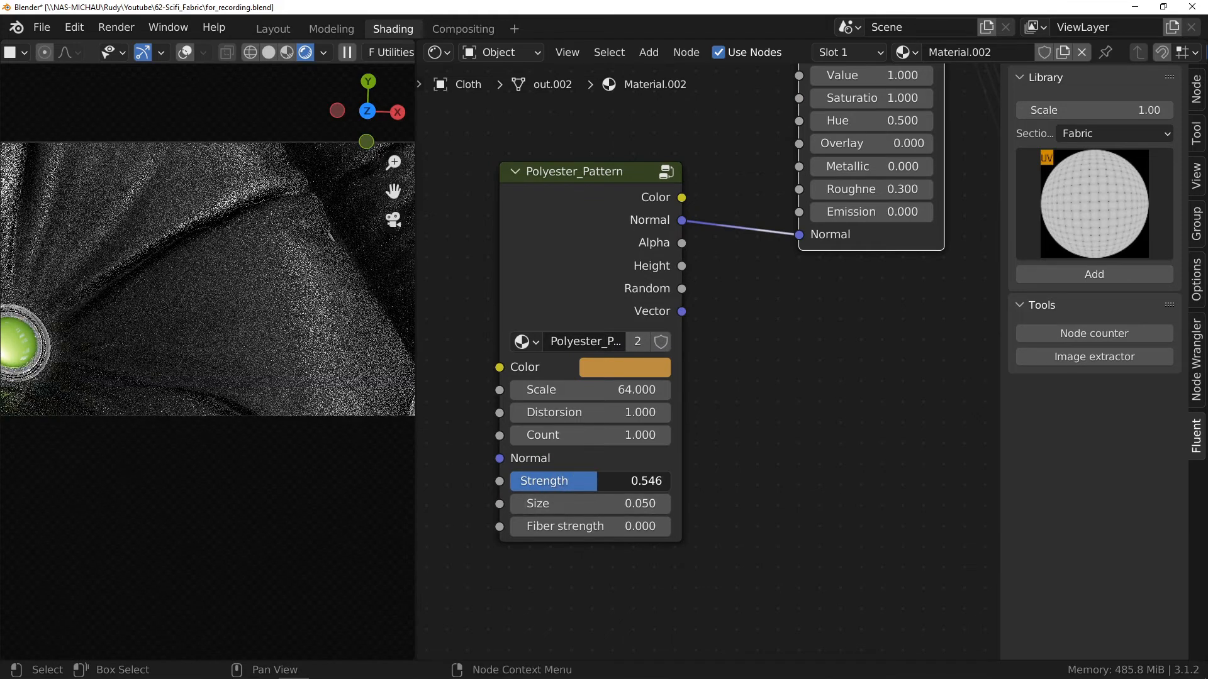
click(608, 389)
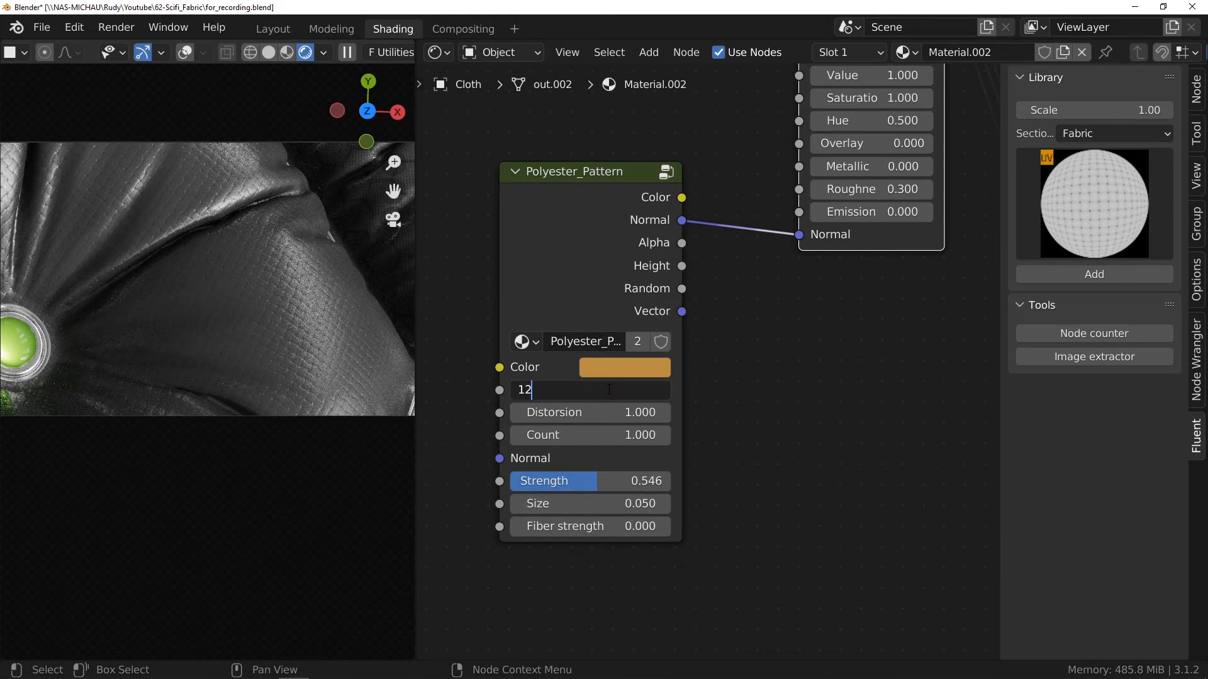
key(Return)
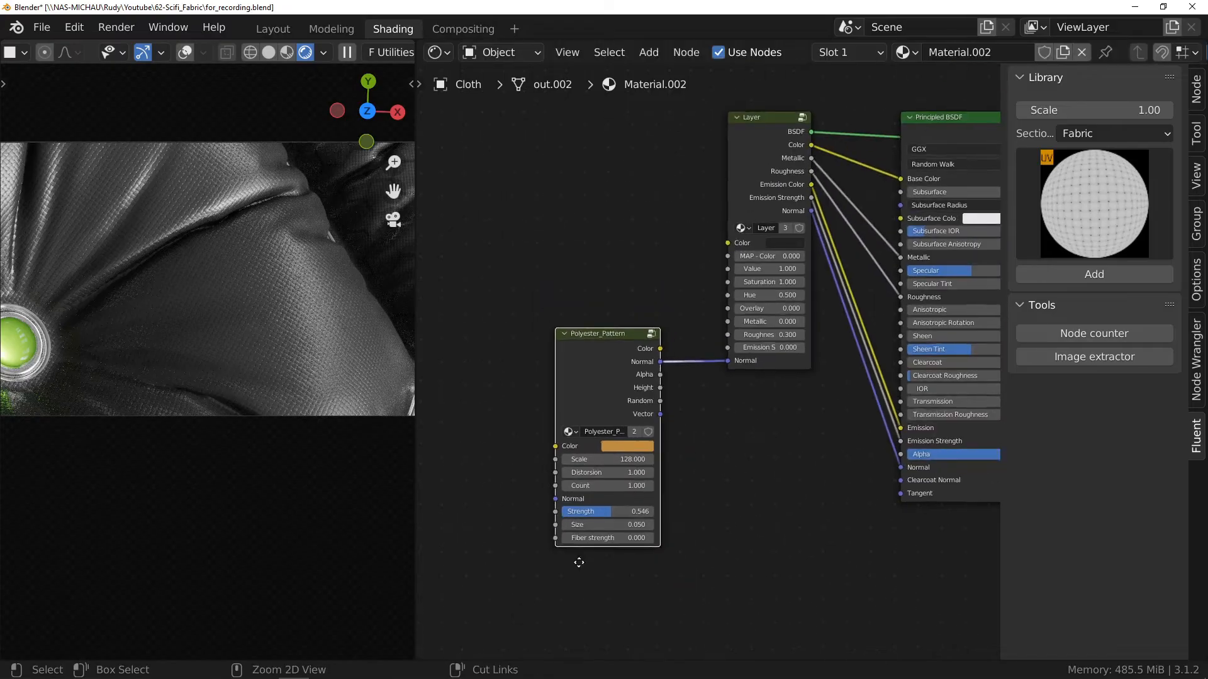
Step: Add the Hex_Pattern from the library's Patterns section and place its node clear of the Layer and Polyester_Pattern nodes
click(757, 167)
click(1080, 135)
click(1094, 198)
click(1057, 200)
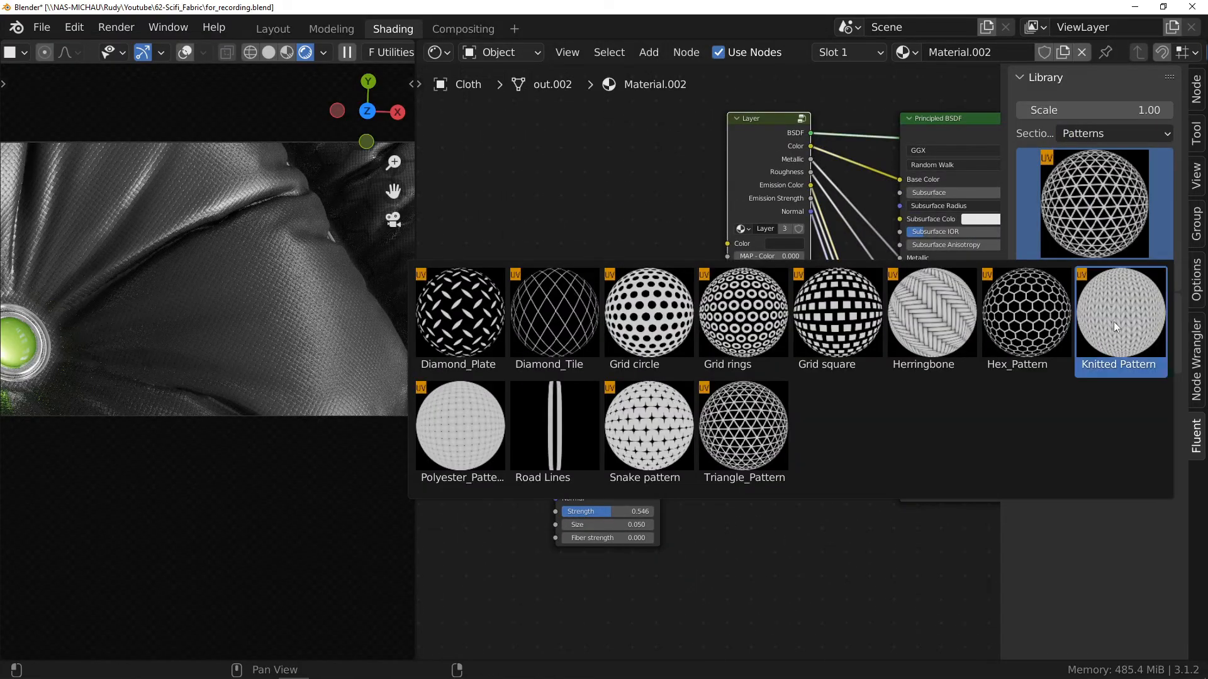
click(1026, 315)
click(1094, 274)
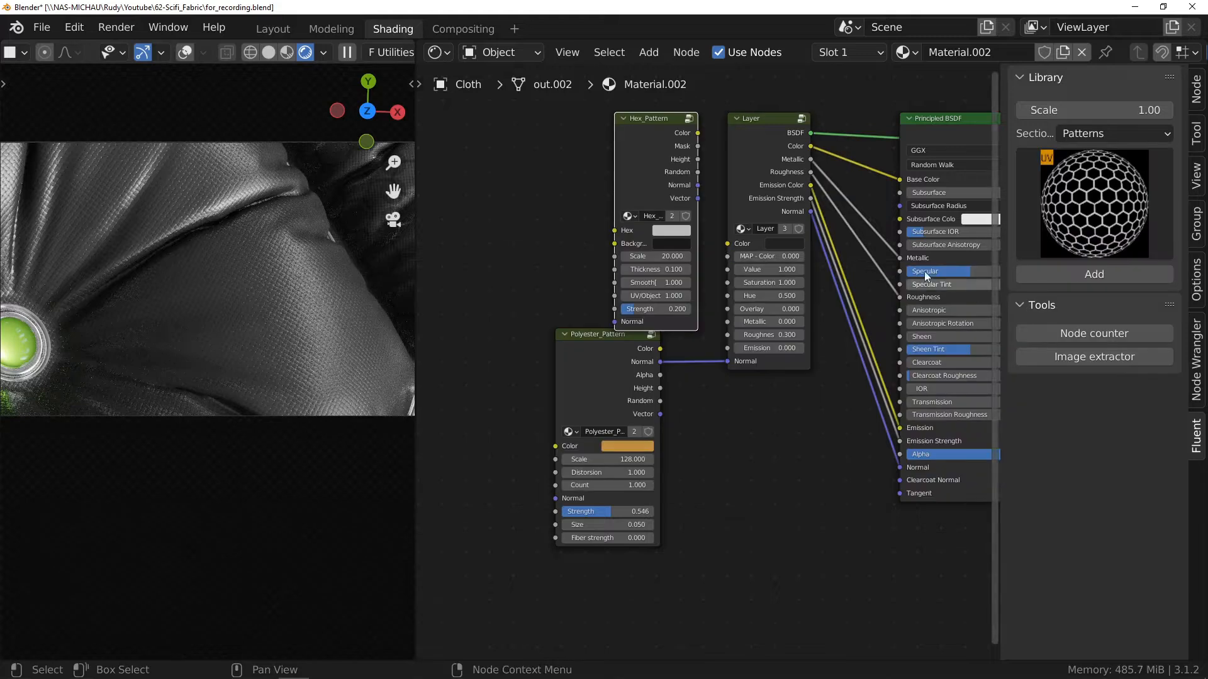
drag(658, 166, 484, 171)
Step: Preview the Hex_Pattern's Height output on the cloth and set its UV/Object value to 0
ctrl+shift+click(485, 172)
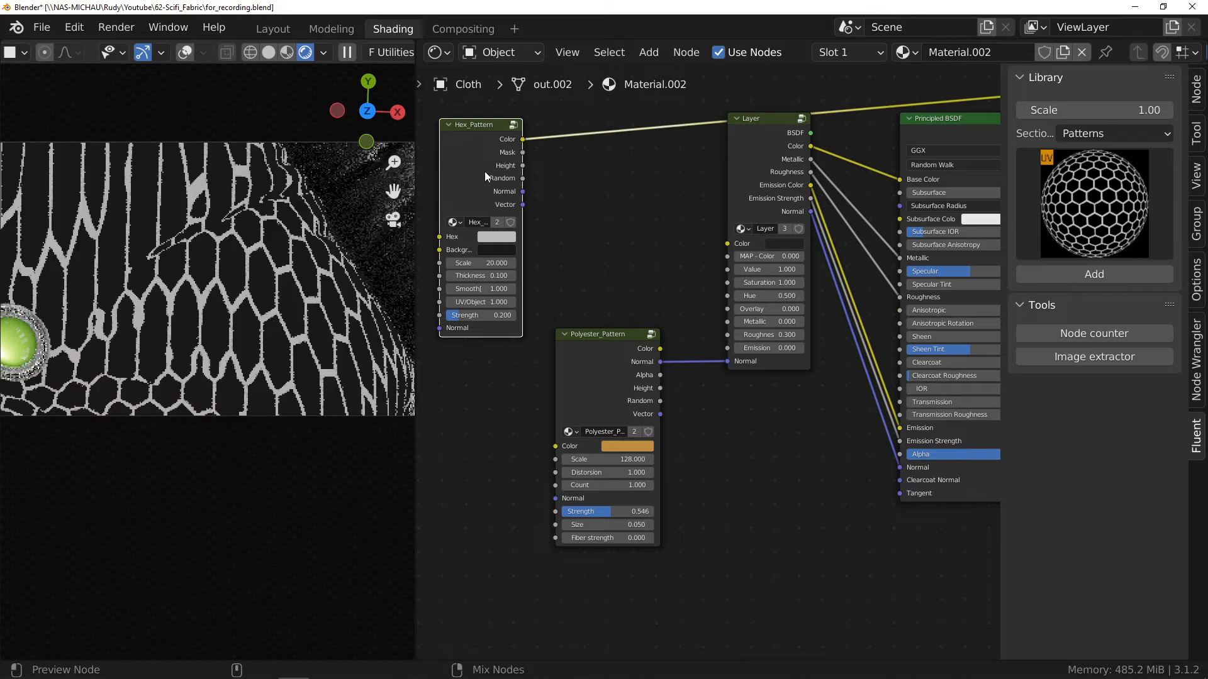
ctrl+shift+click(484, 171)
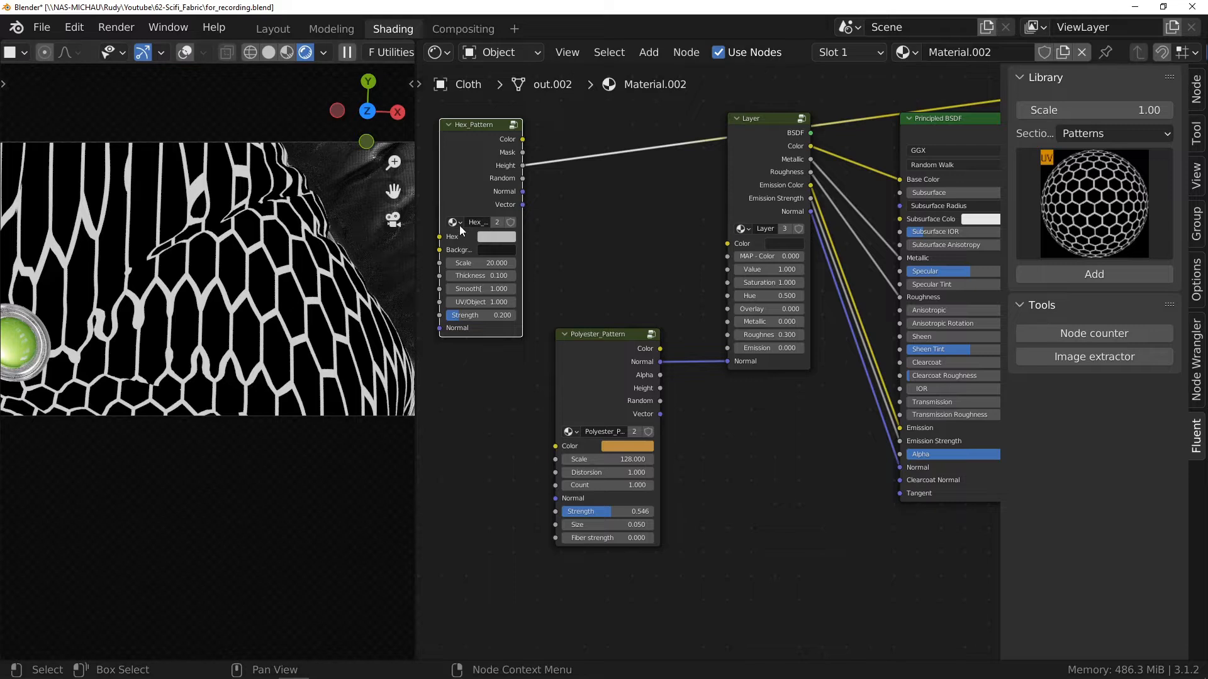
scroll(457, 233, up, 3)
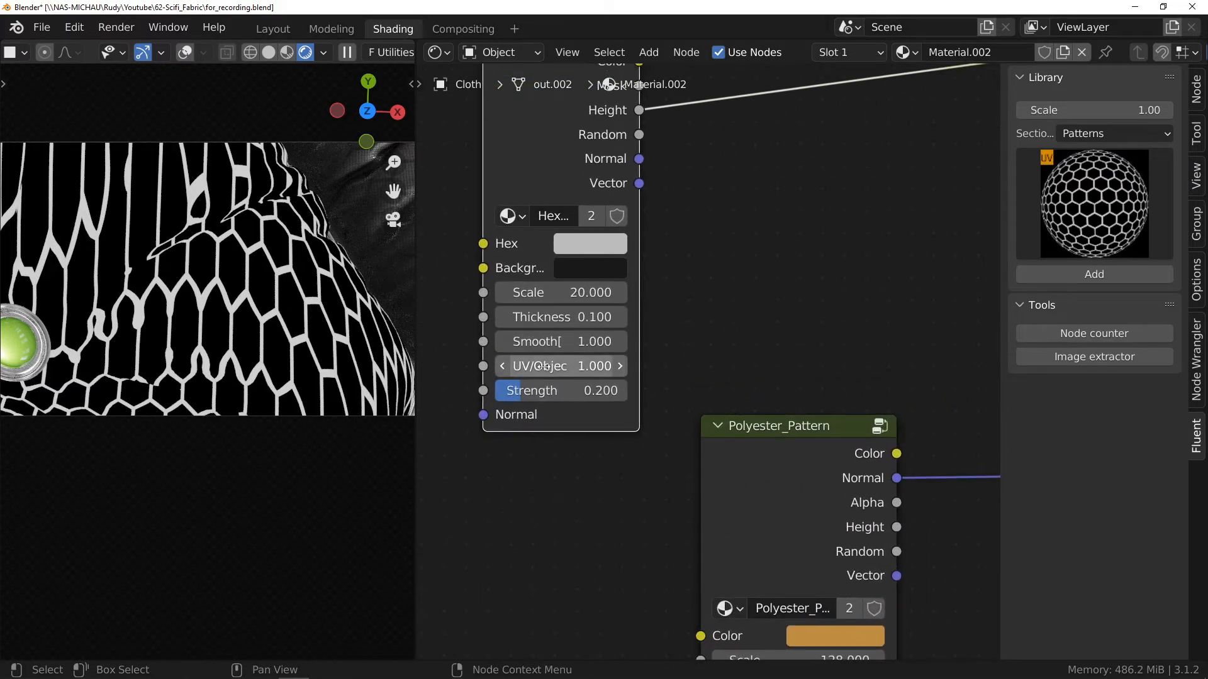
drag(571, 366, 509, 366)
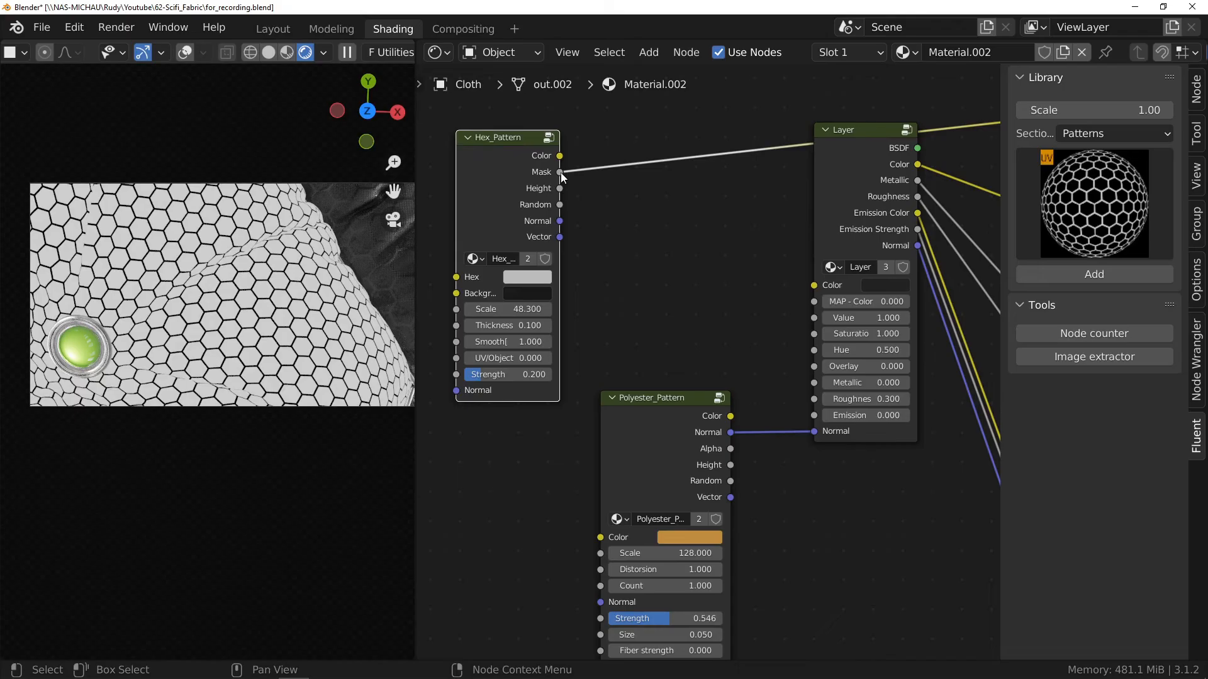
Step: Add a Map Range node fed by the Hex_Pattern's Mask output and place it before the Layer node
drag(560, 172, 641, 220)
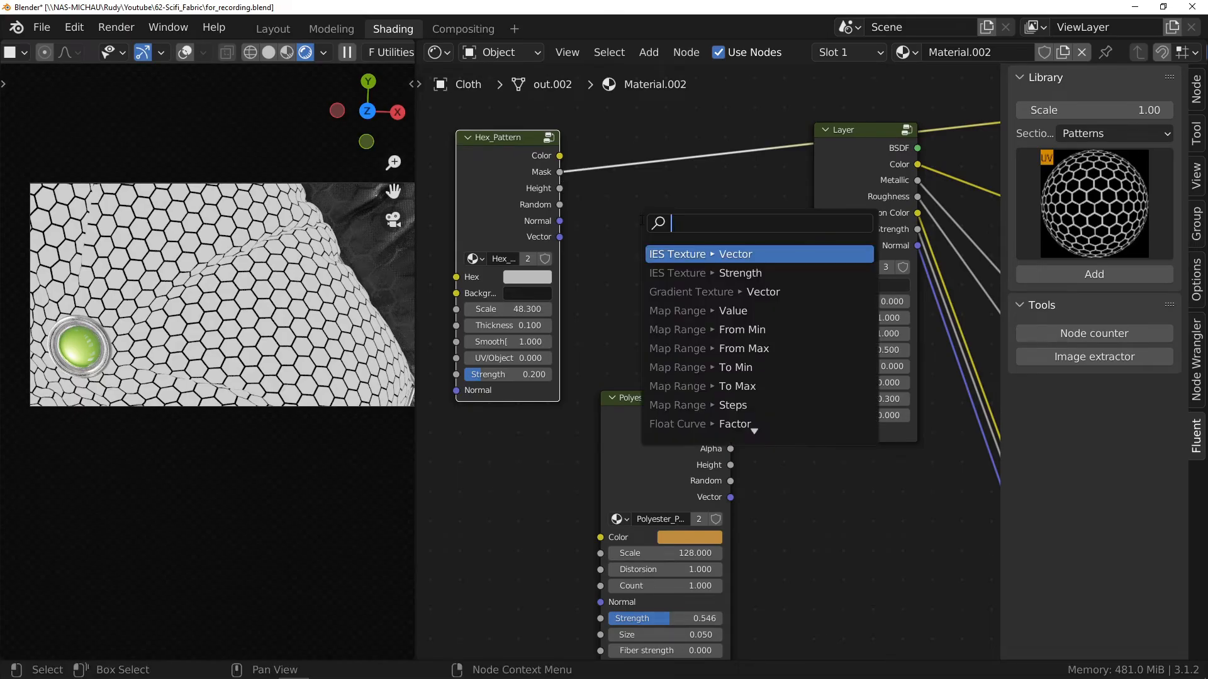
text(map)
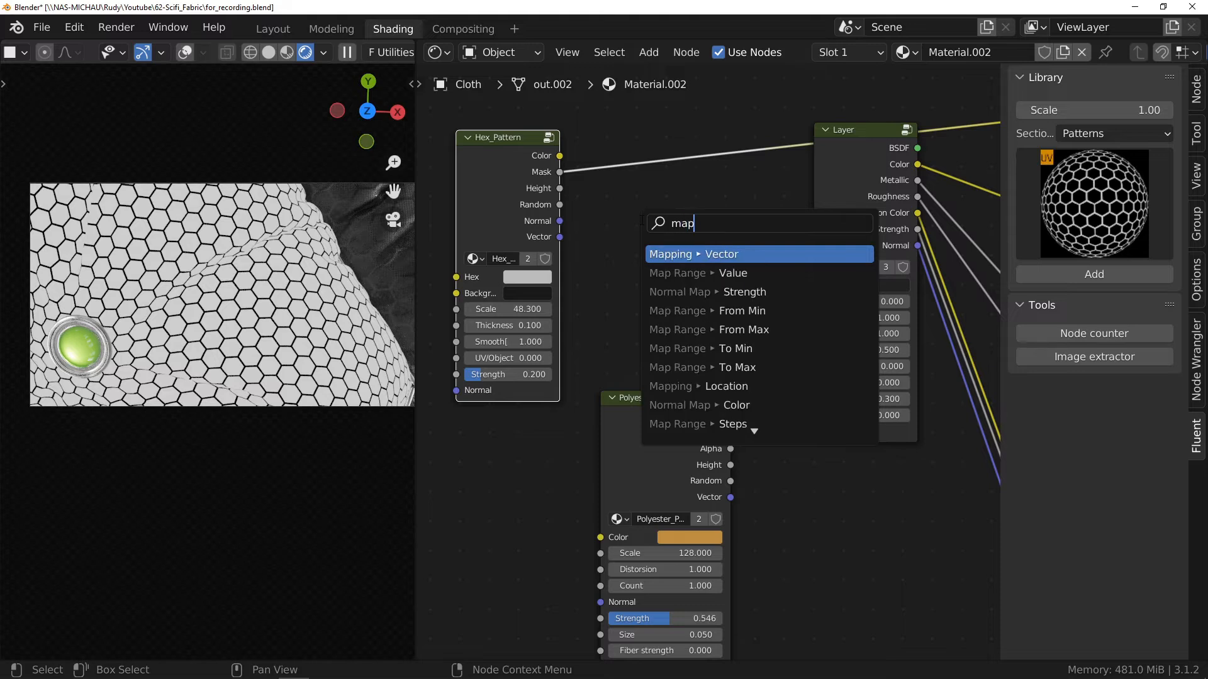
text( ran)
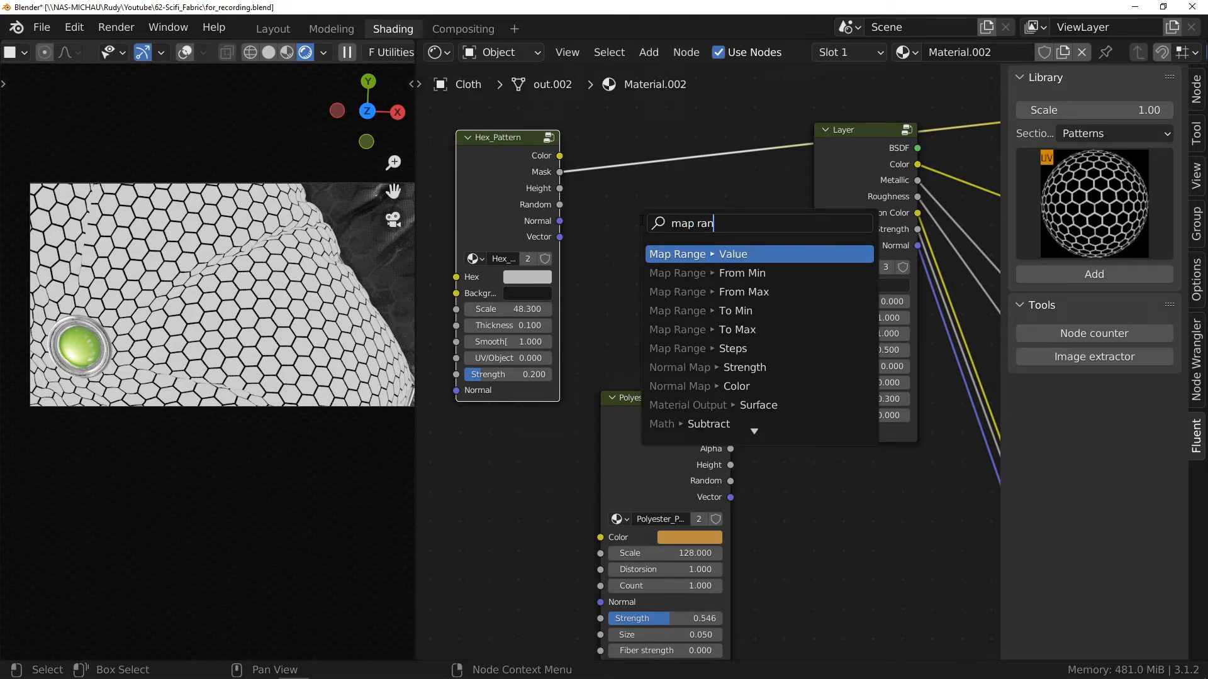
click(764, 254)
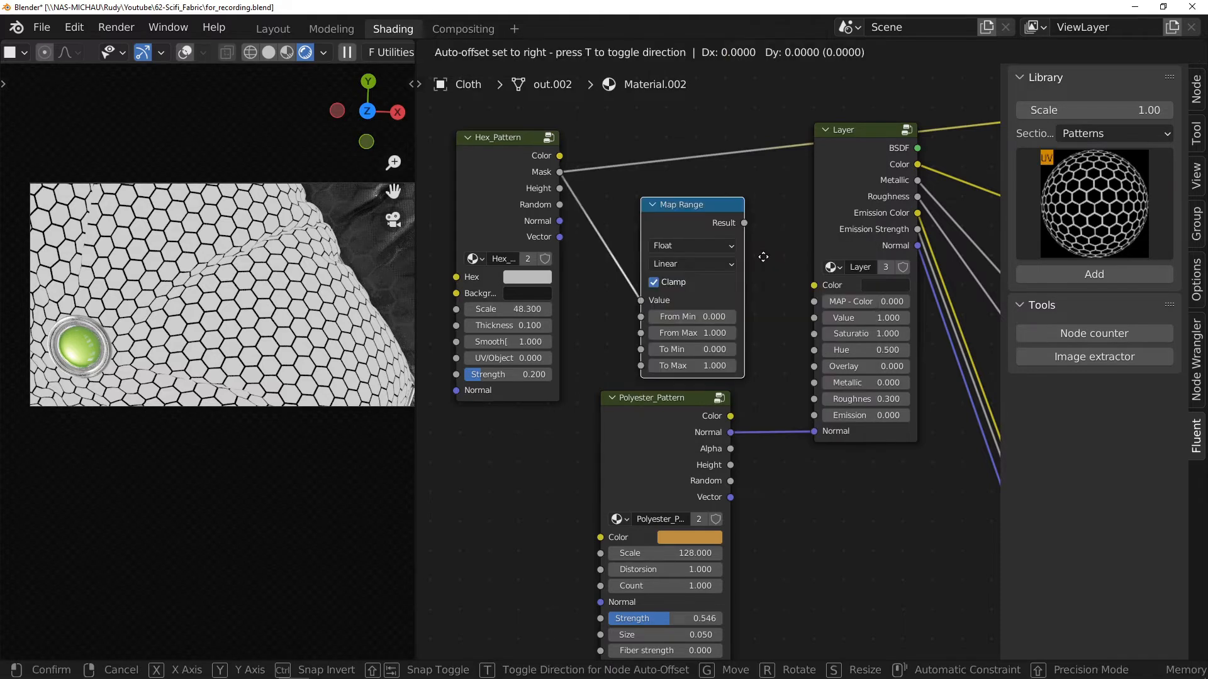
click(737, 243)
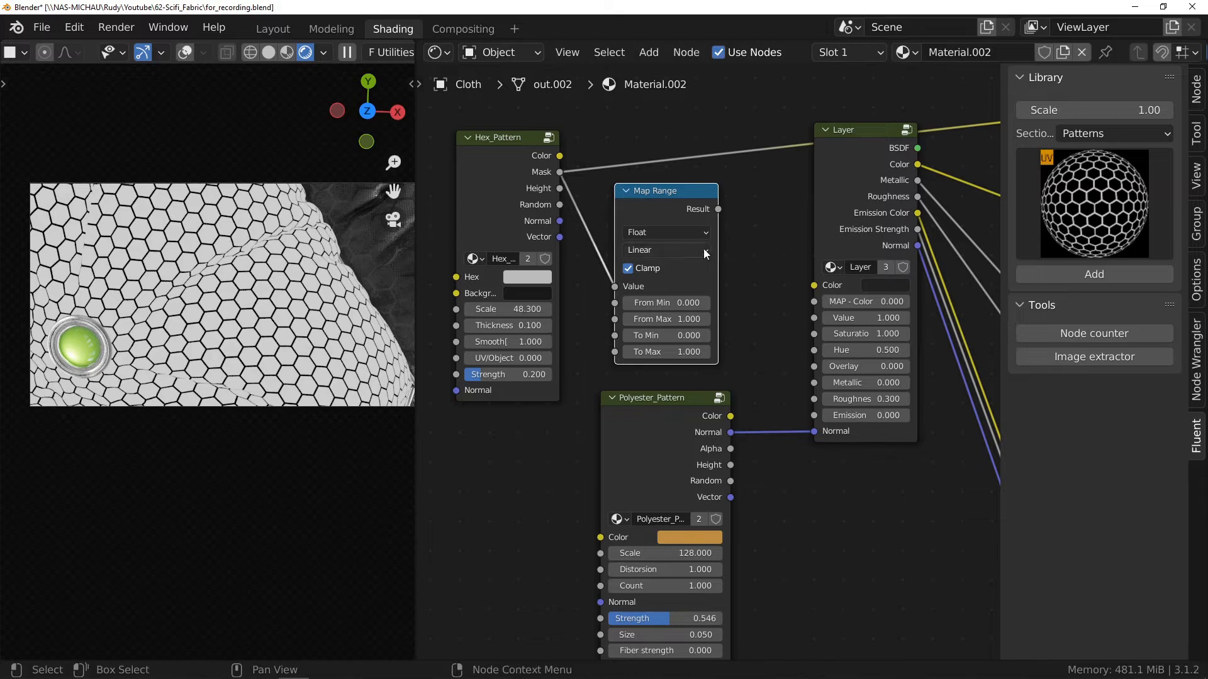
Step: Set the Map Range node's To Min to 0.2 and To Max to 0.5
scroll(664, 300, up, 2)
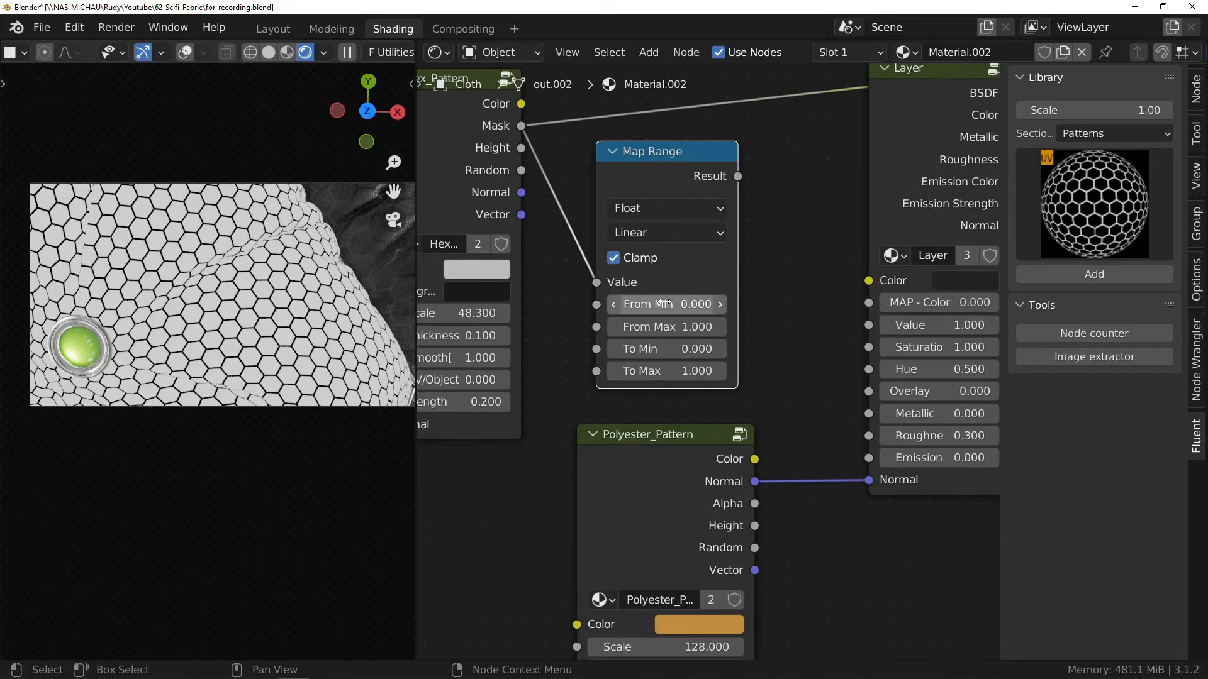
click(676, 350)
text(.2)
key(Tab)
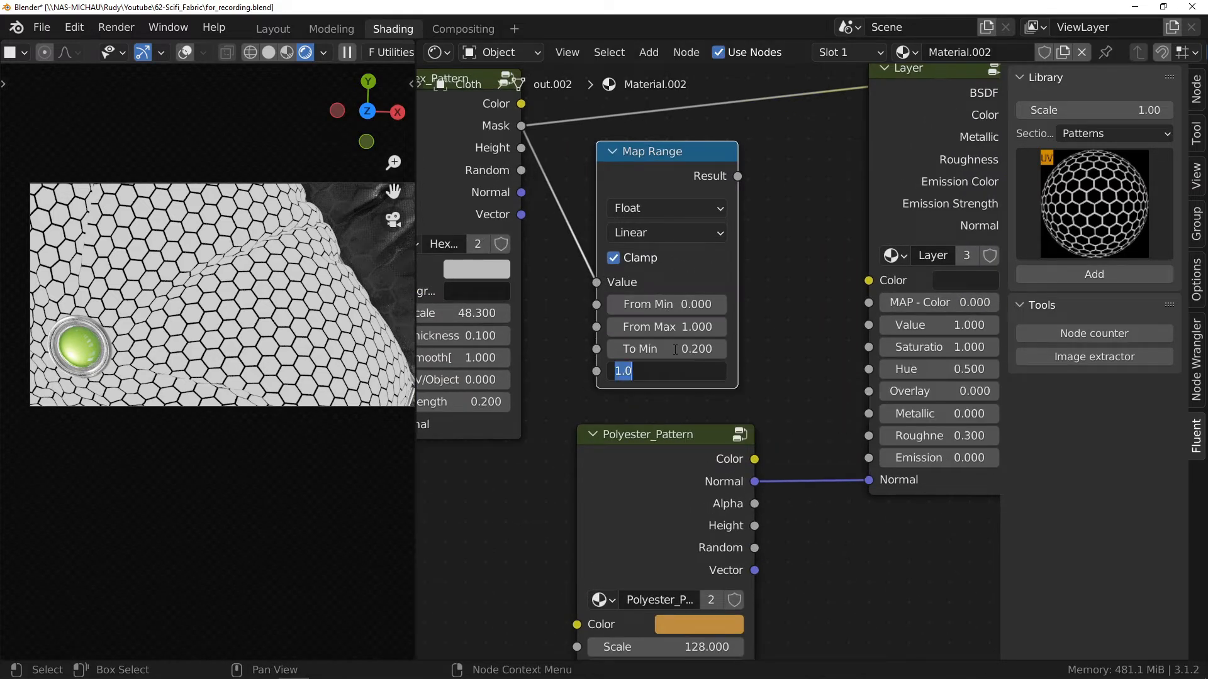
key(Return)
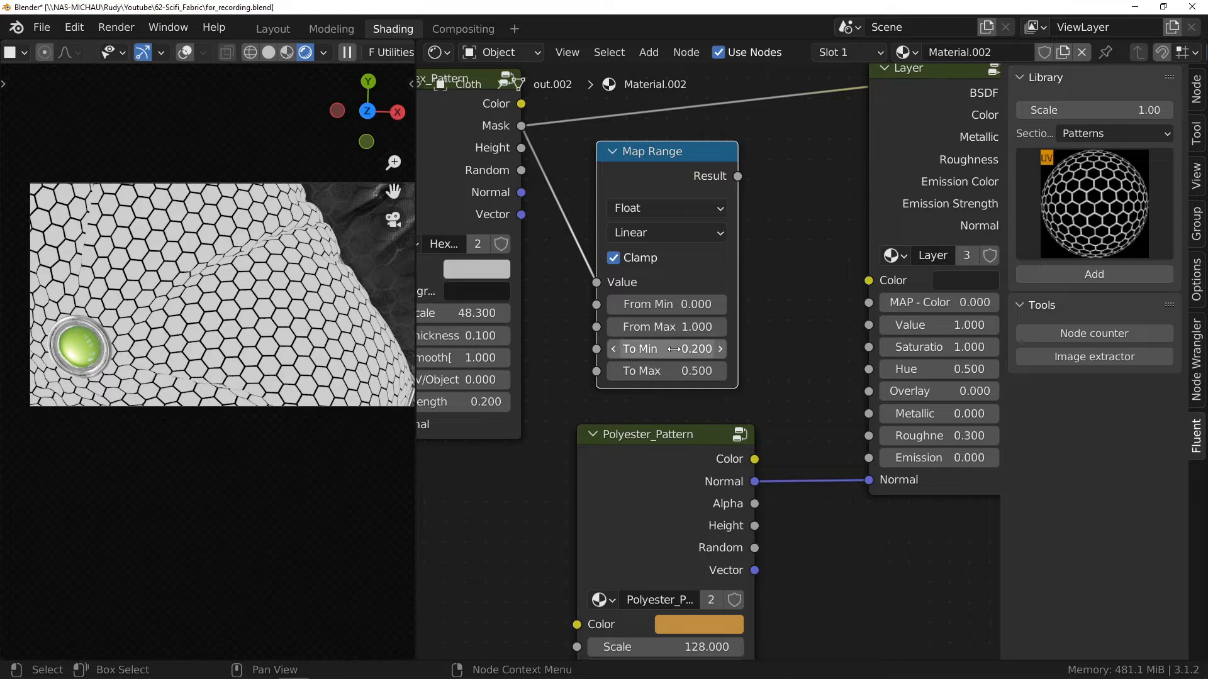
Step: Preview the Map Range result on the cloth and connect it to the Layer's Roughness input
ctrl+shift+click(677, 172)
middle_drag(745, 237, 662, 252)
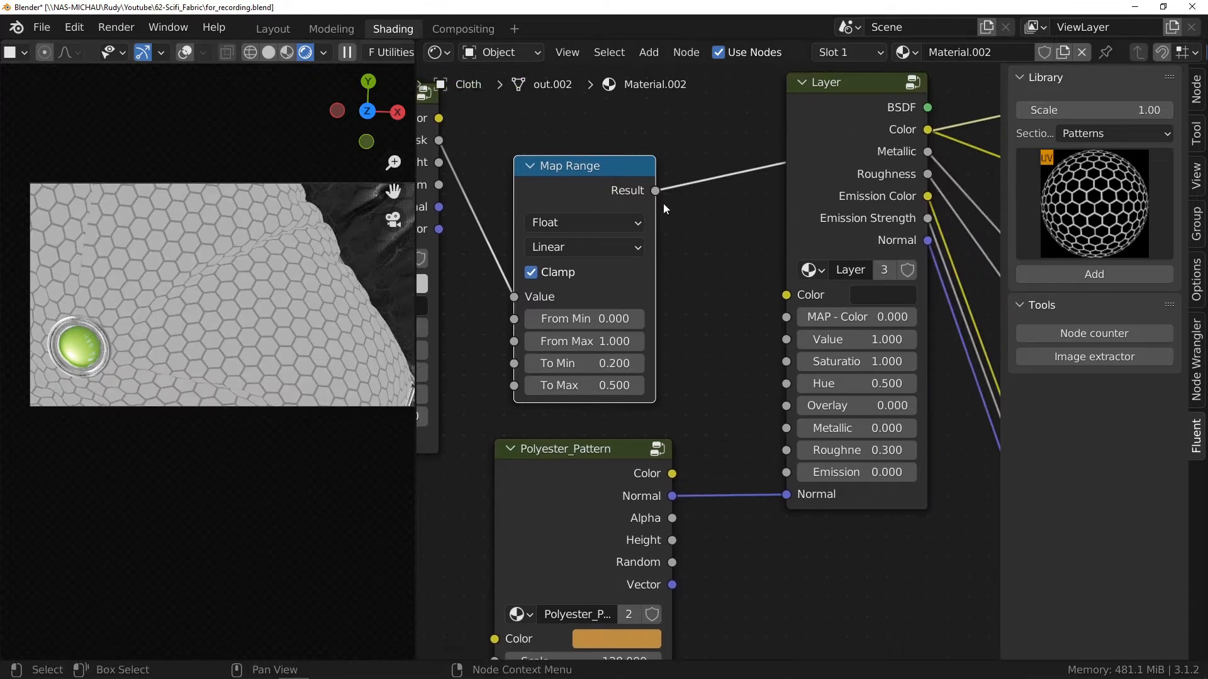
drag(725, 431, 785, 450)
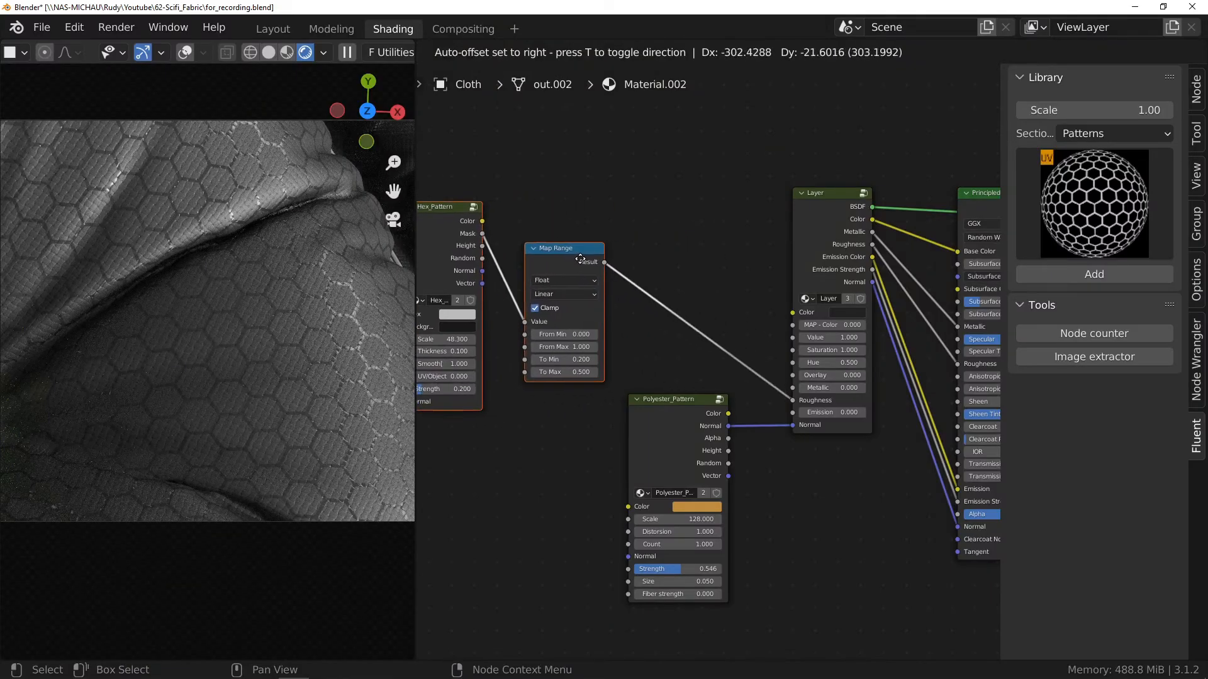
Step: Add a Grunge 03 node from the library's Grunges section and place it above the Map Range node
click(400, 228)
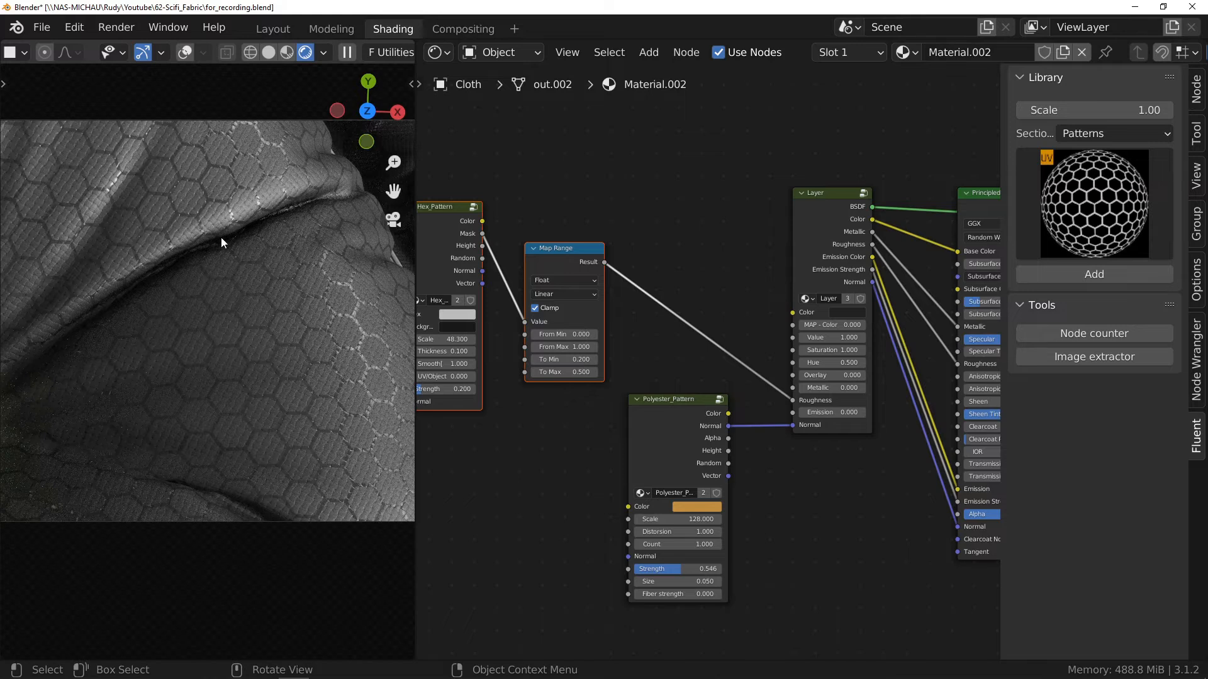
click(592, 268)
middle_drag(564, 252, 614, 323)
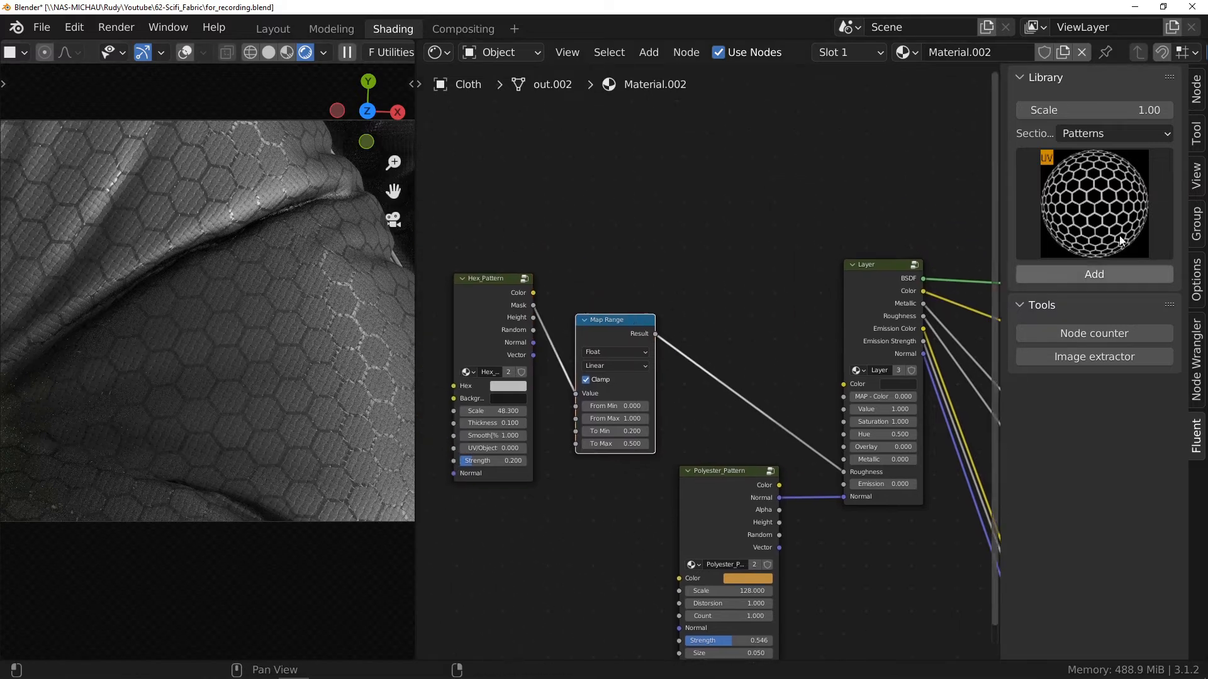
click(1136, 135)
click(1109, 168)
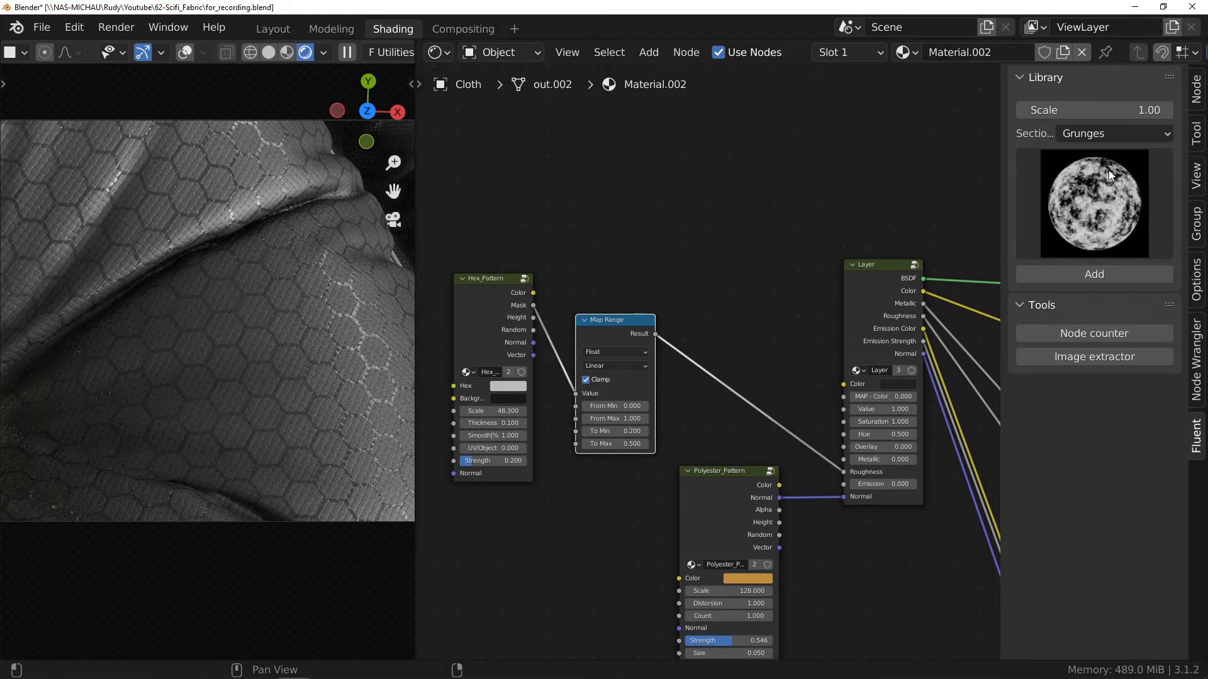
click(1051, 191)
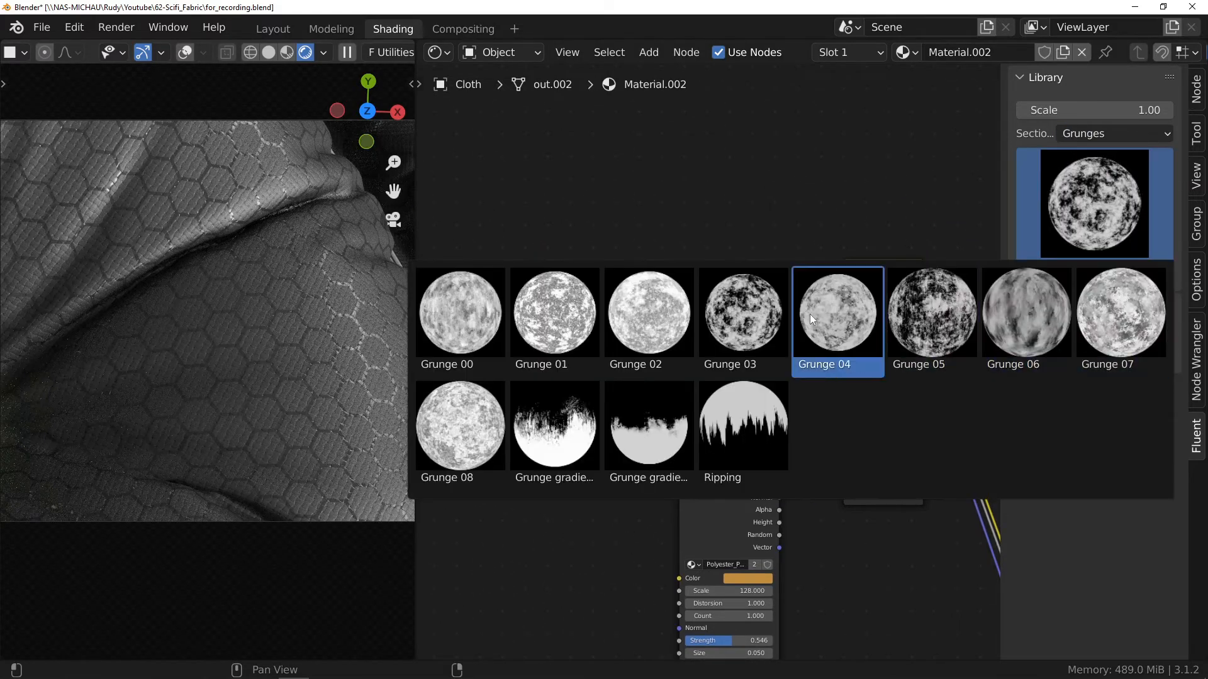
click(752, 315)
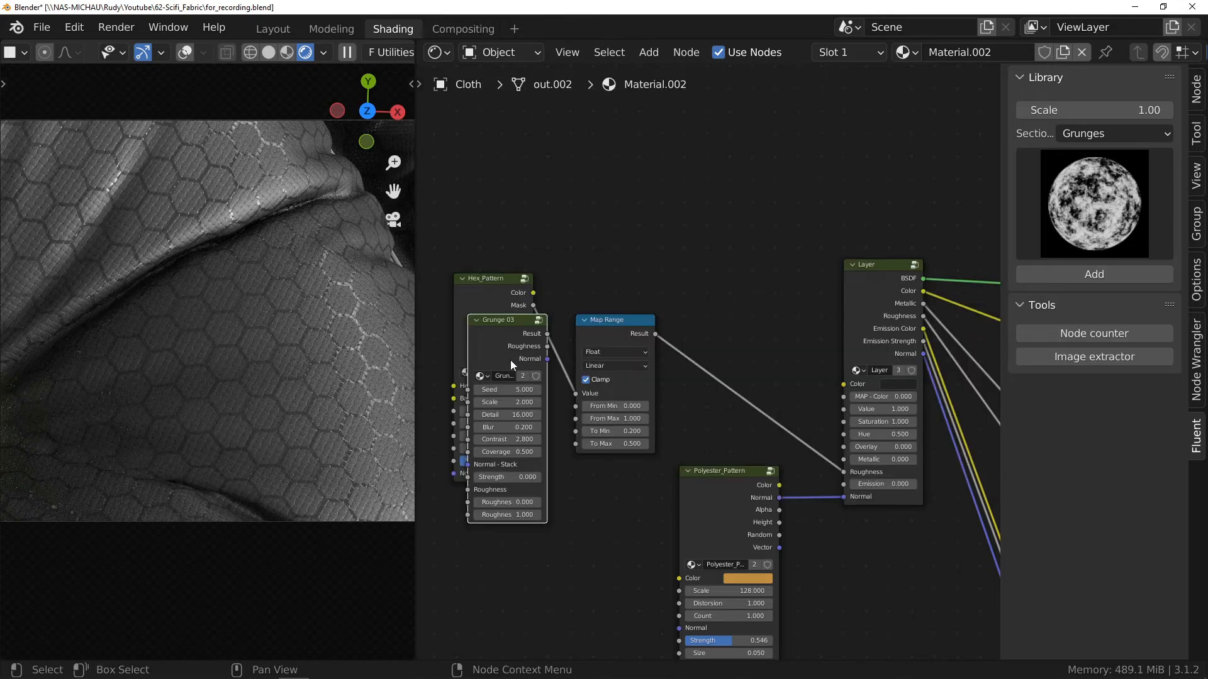
click(618, 145)
Step: Preview the Grunge 03 node's Result and Roughness outputs on the cloth and set its second Roughness value to 0.3
ctrl+shift+click(612, 130)
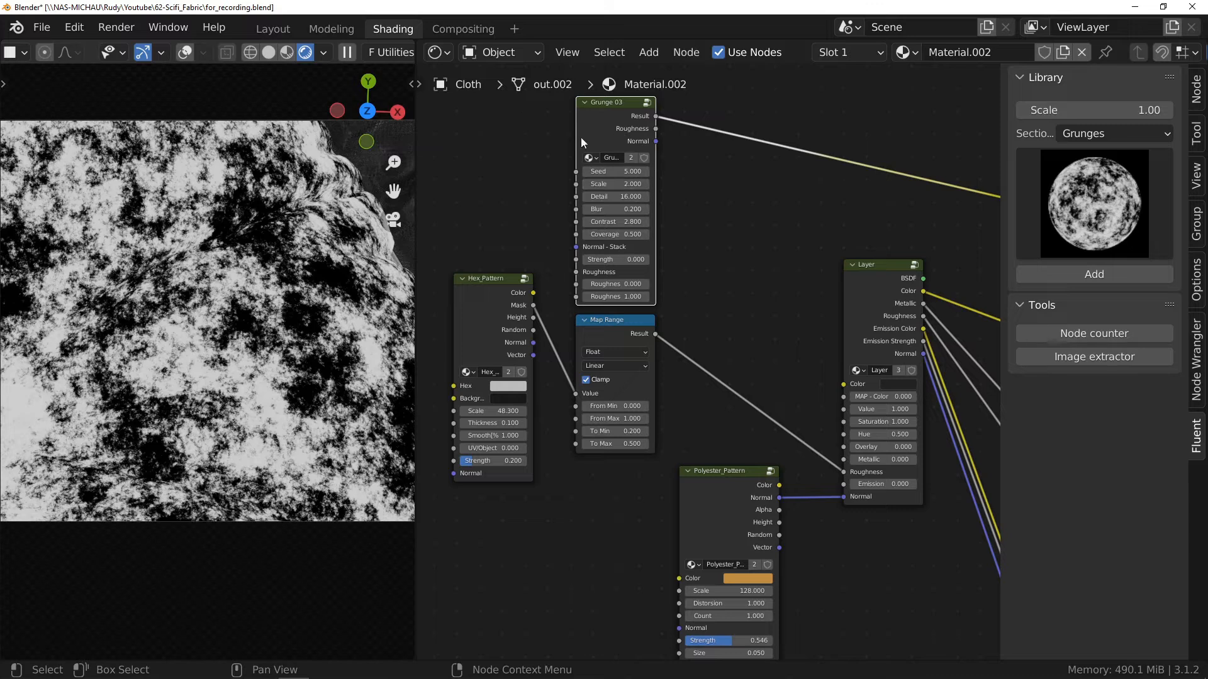
ctrl+shift+click(612, 139)
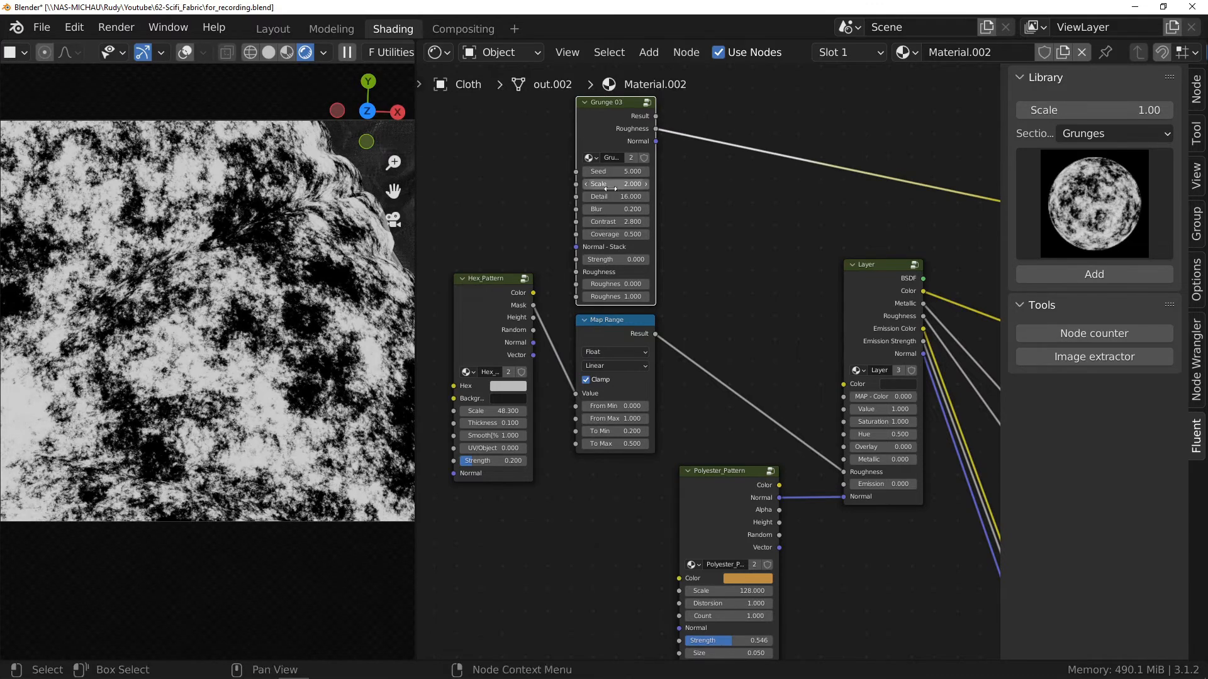
scroll(618, 295, up, 3)
click(622, 305)
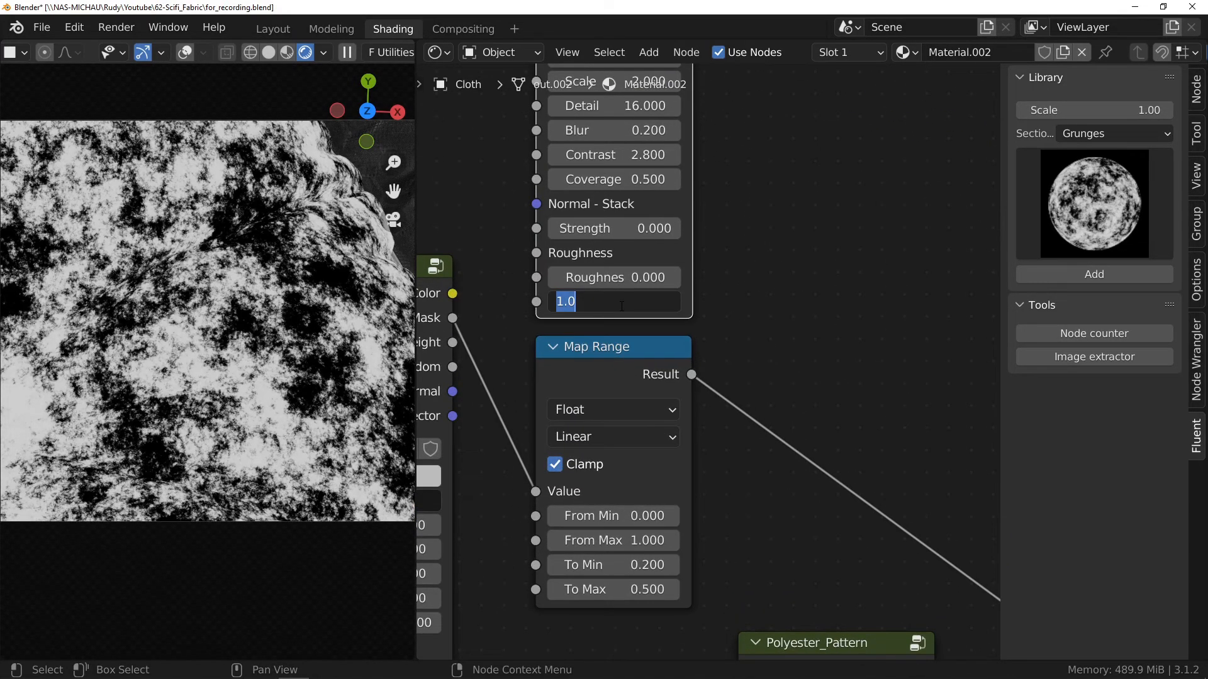
text(0.3)
key(Return)
Step: Add a Math Add node that sums the Map Range result and the Grunge 03 Roughness output
ctrl+middle_drag(522, 367, 502, 496)
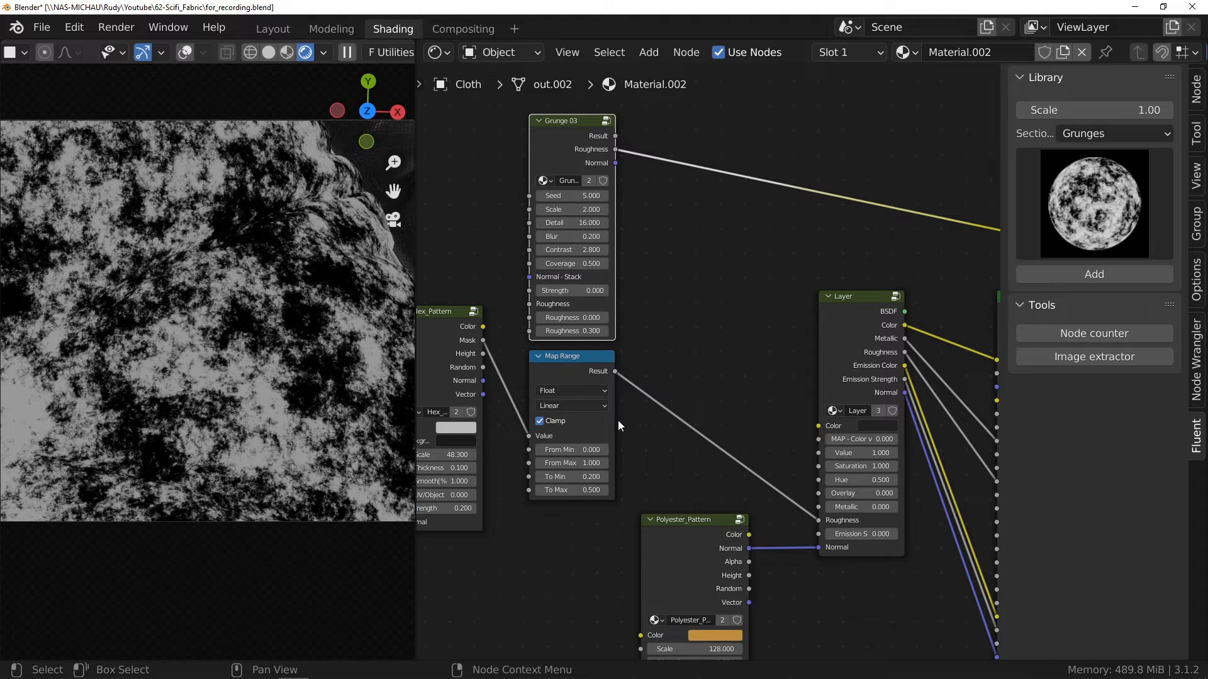
drag(615, 372, 661, 357)
text(math)
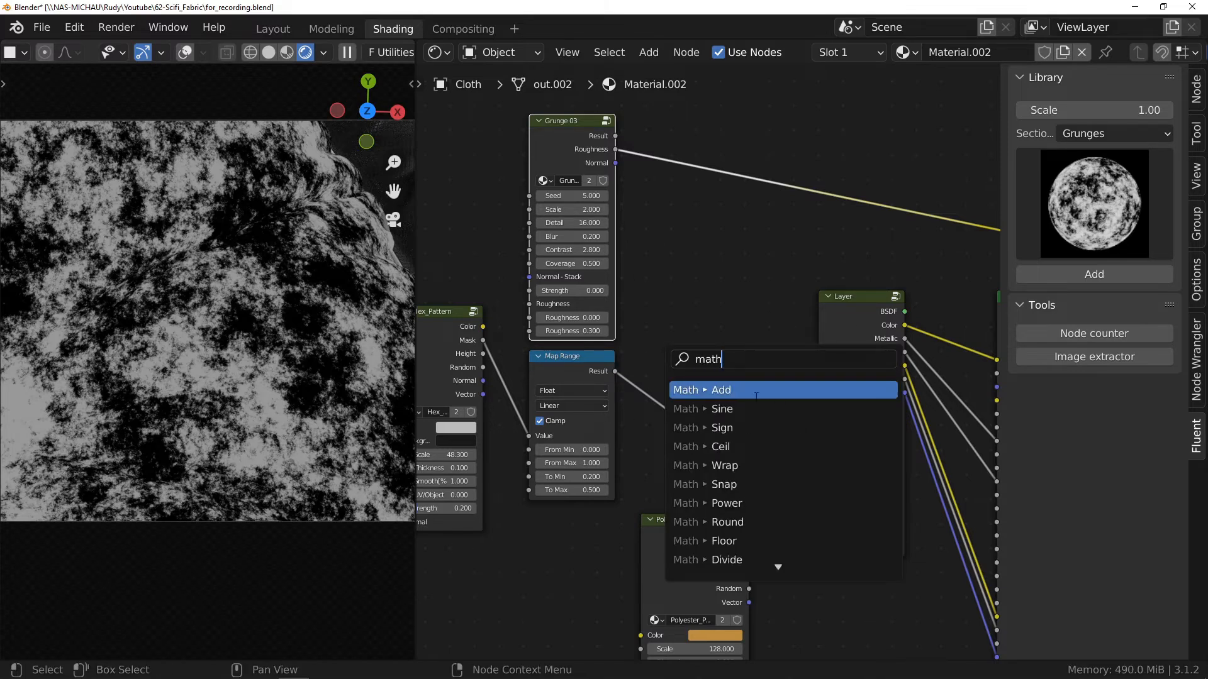
click(763, 391)
click(759, 332)
drag(616, 150, 662, 362)
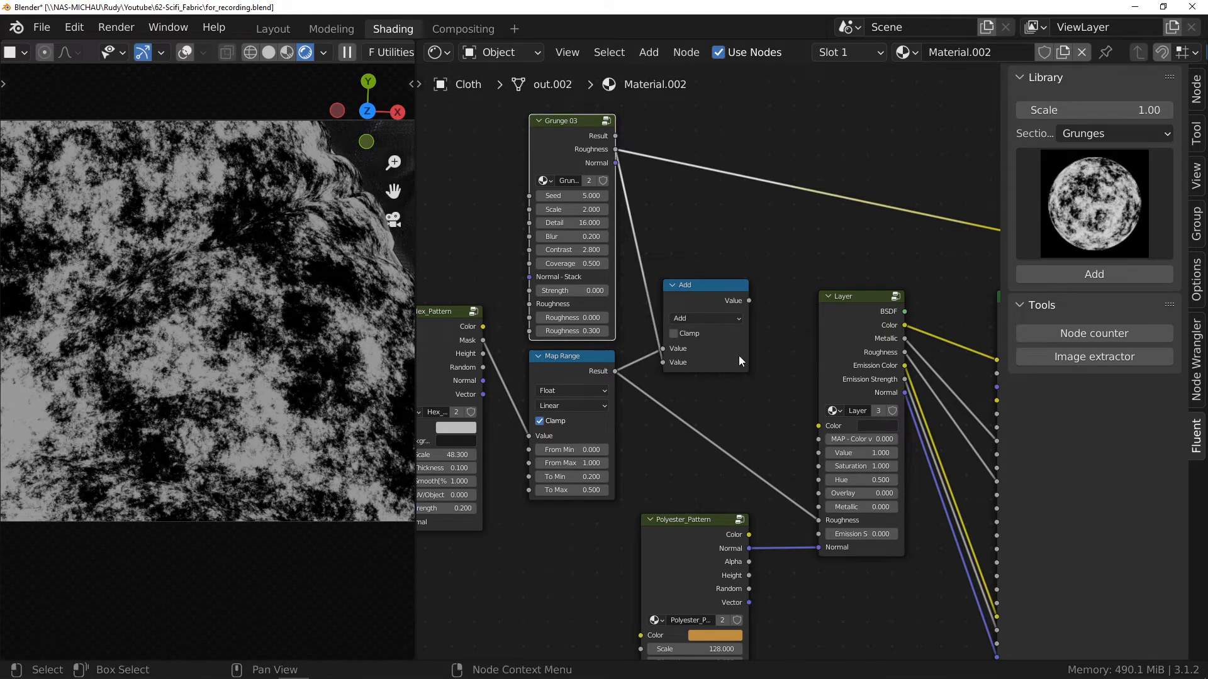
Step: Preview the Add node's result on the cloth, connect it to the Layer's Roughness input, and preview the Layer
ctrl+shift+click(733, 300)
key(n)
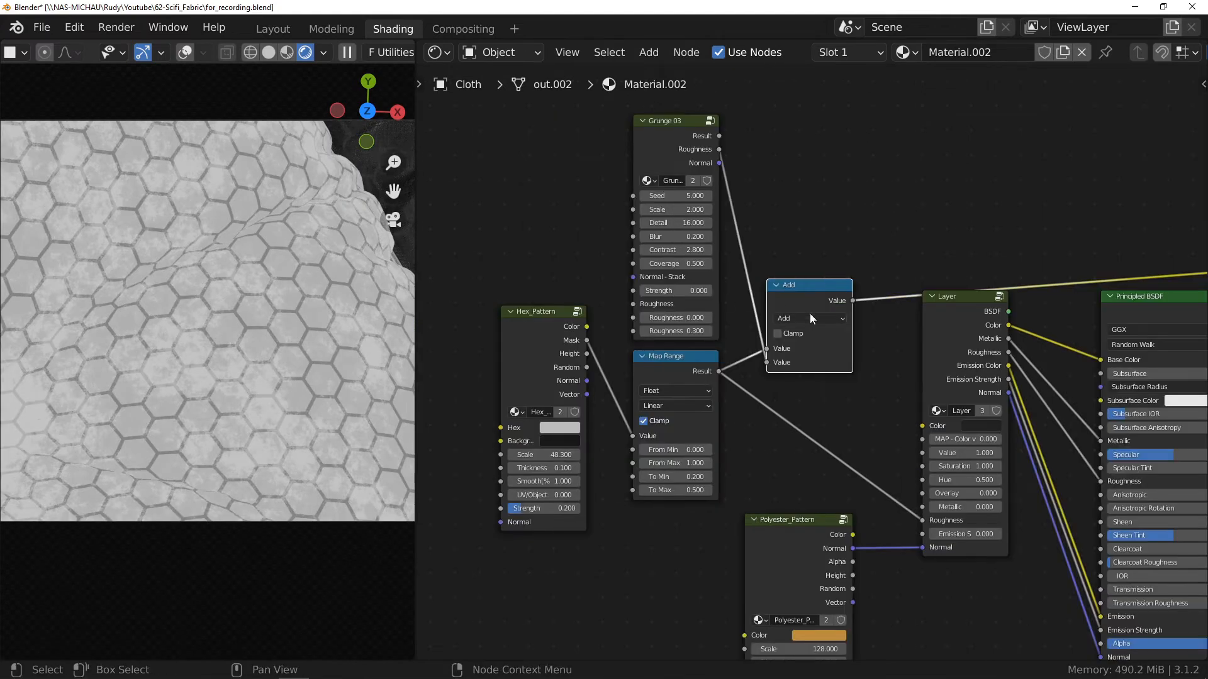
middle_drag(810, 383, 628, 288)
drag(671, 205, 740, 425)
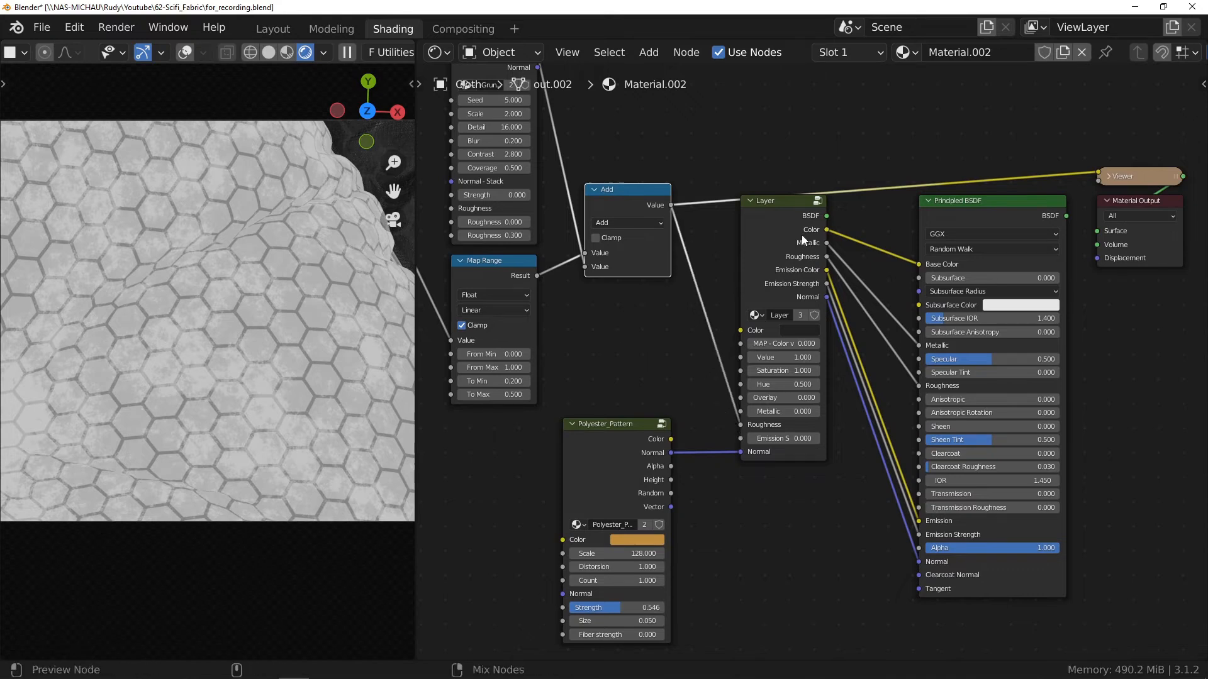
ctrl+shift+click(802, 235)
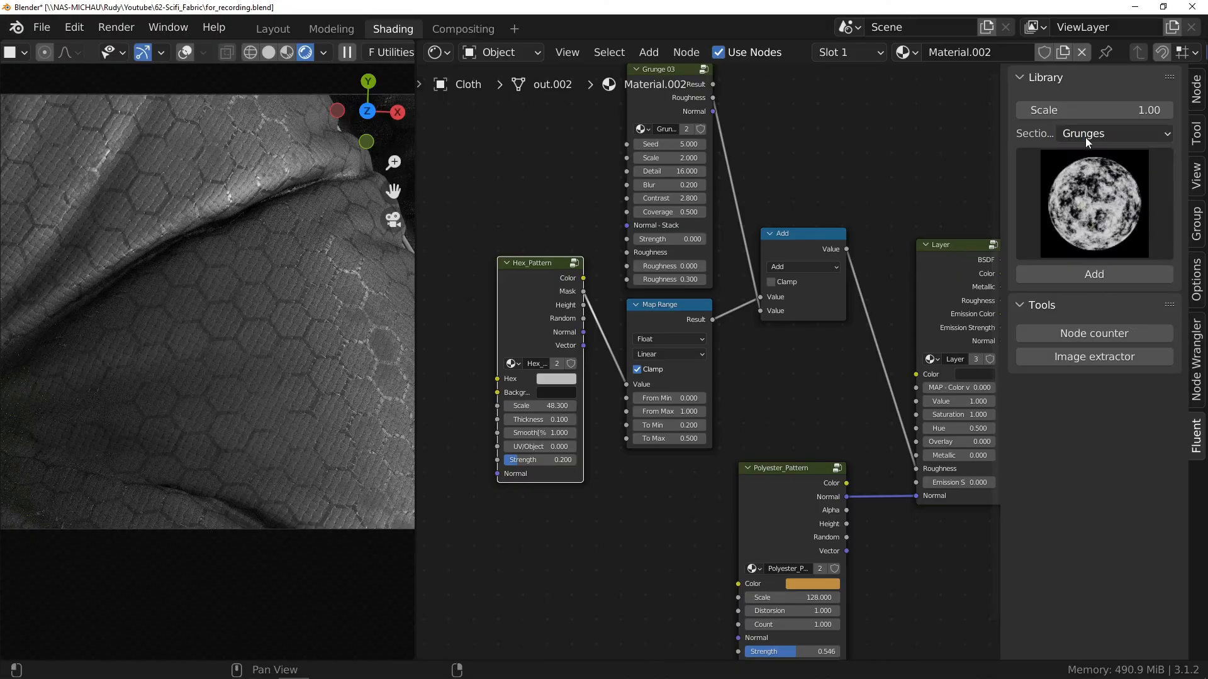
Step: Add a Triangle_Pattern node from the library's Patterns section, place it below the Hex_Pattern node and preview it on the cloth
click(1085, 137)
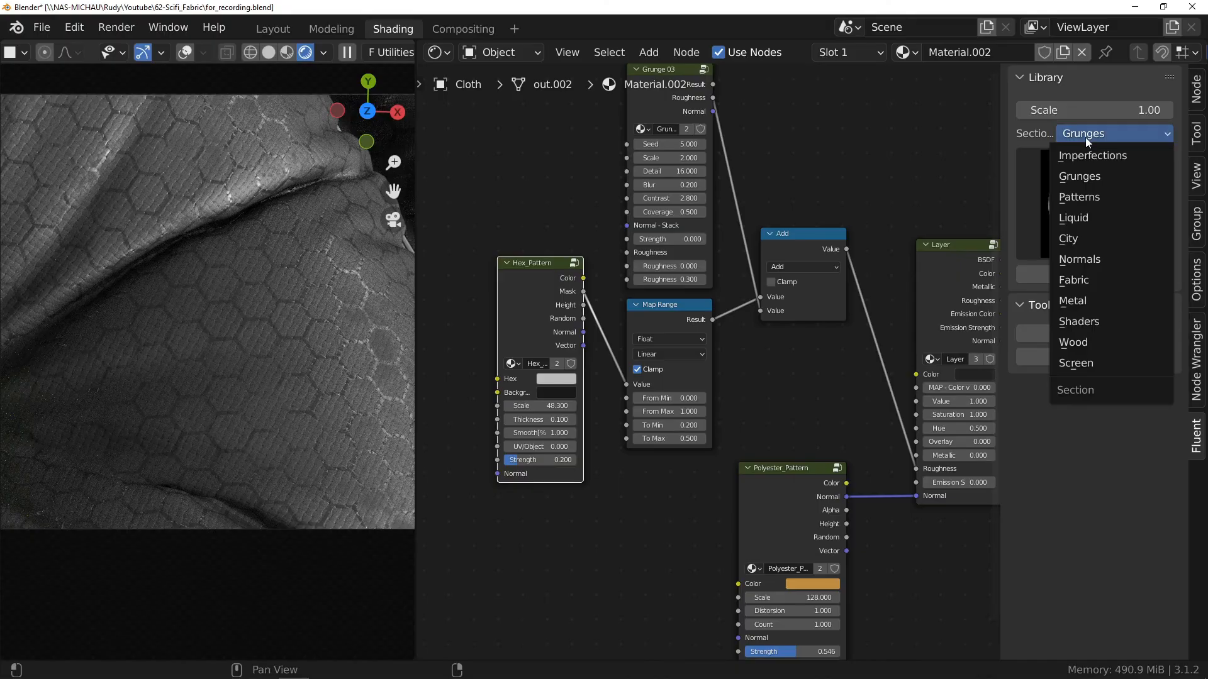
click(1081, 203)
click(1083, 207)
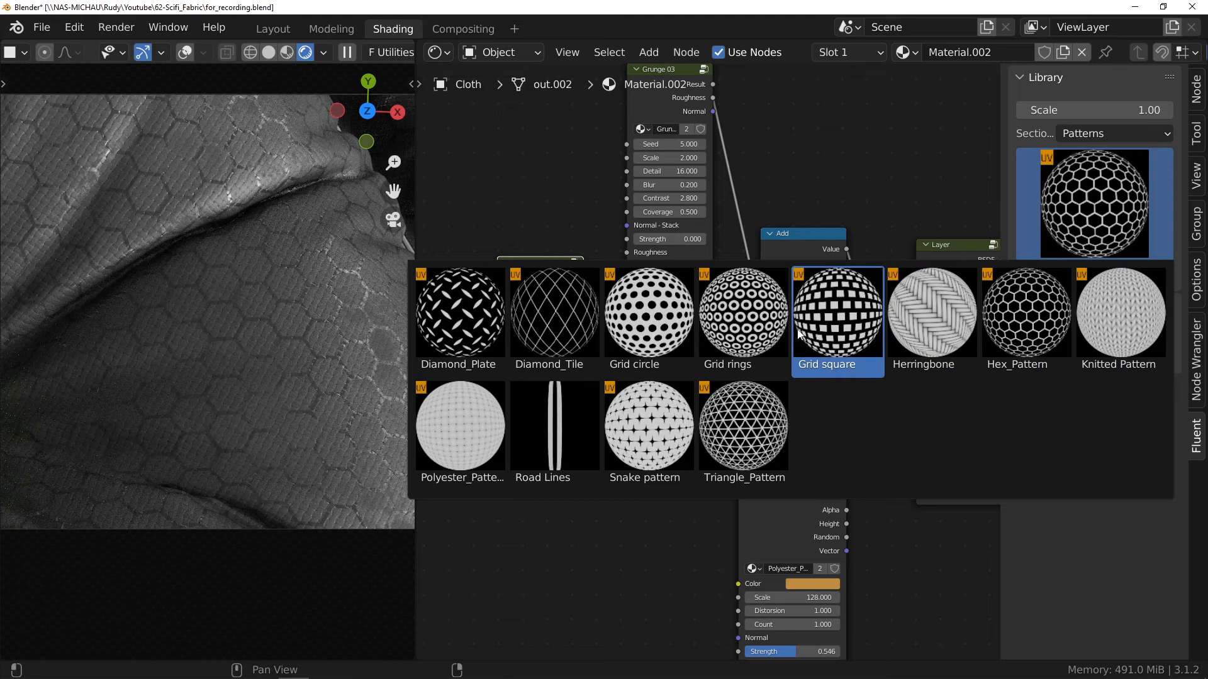
click(754, 441)
drag(447, 269, 557, 511)
middle_drag(595, 442, 658, 368)
ctrl+shift+click(603, 443)
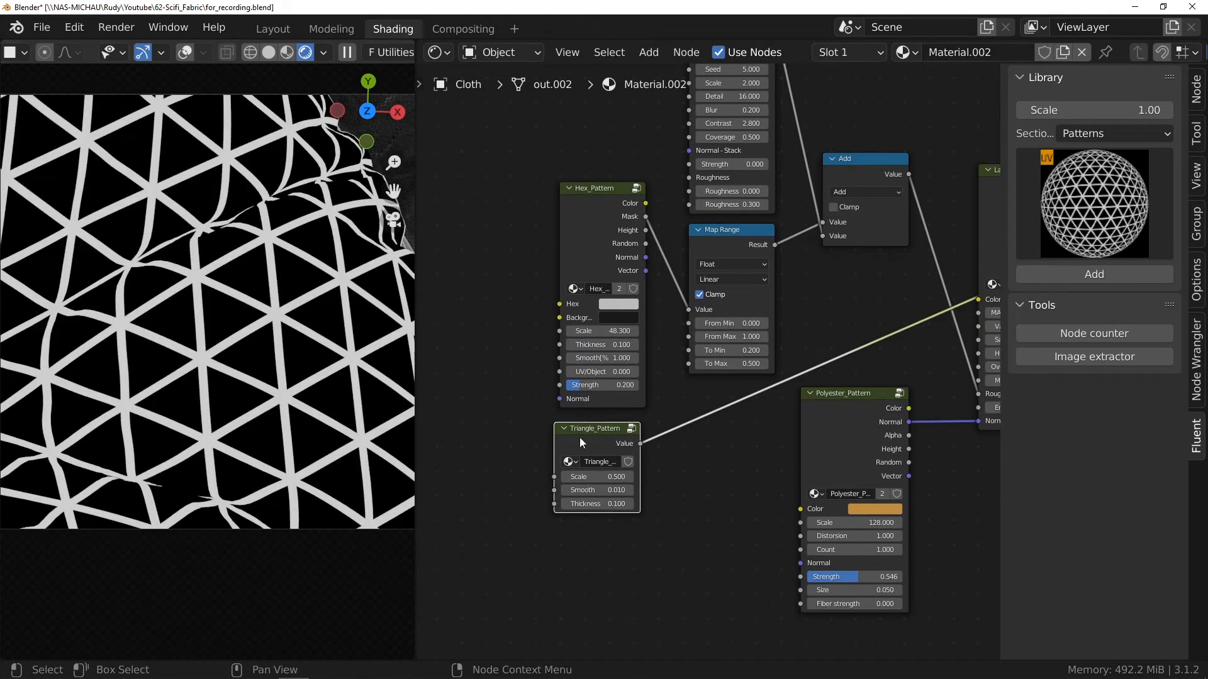
Step: Duplicate the Map Range node, place the copy beside the Triangle_Pattern node and feed it with the pattern's Value output
drag(580, 437, 511, 466)
click(721, 242)
key(shift+d)
click(663, 419)
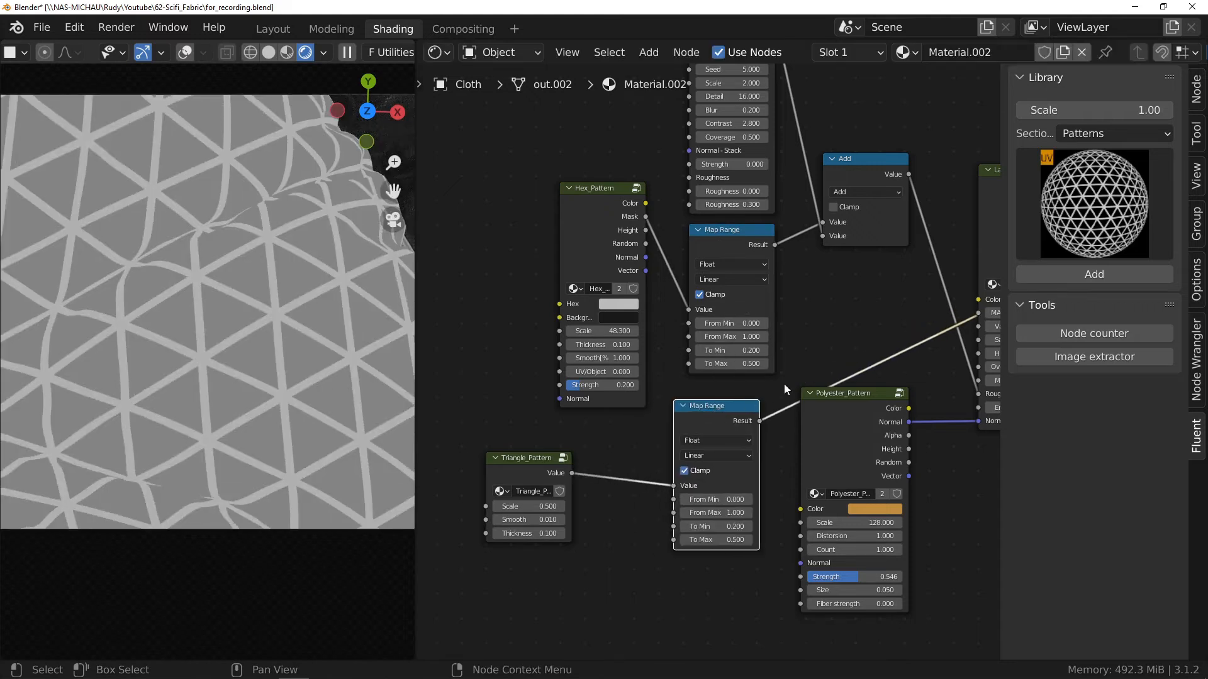
Step: Connect the triangle Map Range result to the Add node in place of the hexagon one and preview the Layer on the cloth
middle_drag(784, 384, 575, 387)
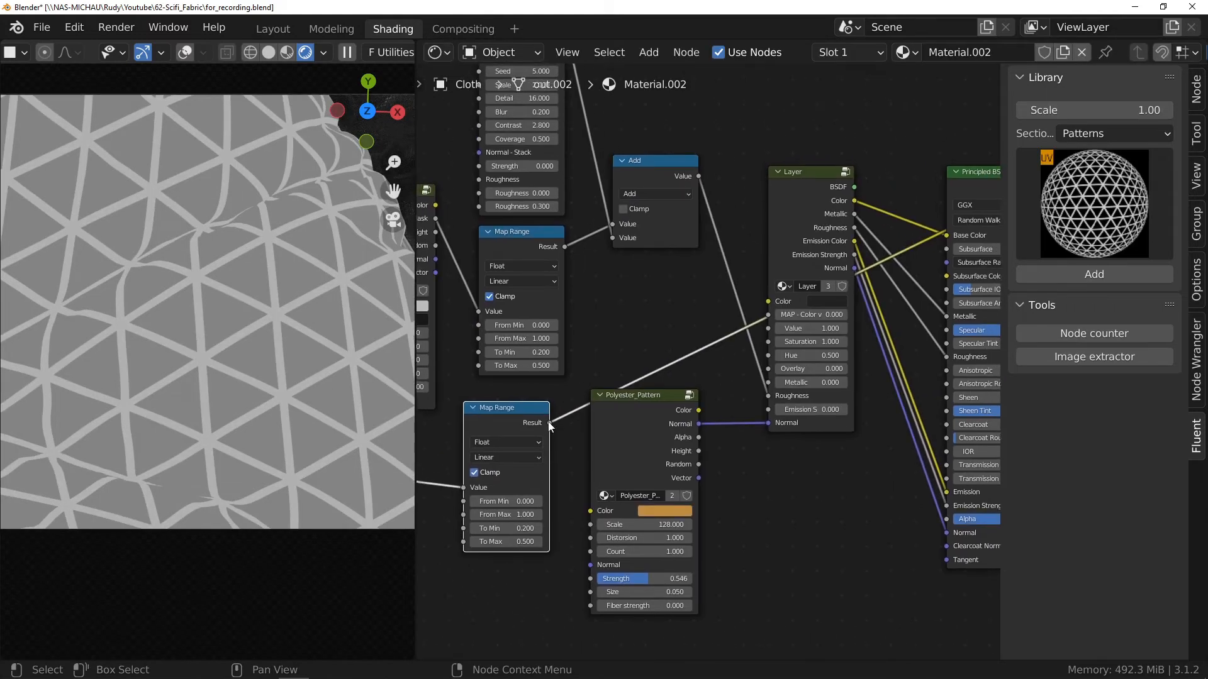
drag(548, 423, 614, 222)
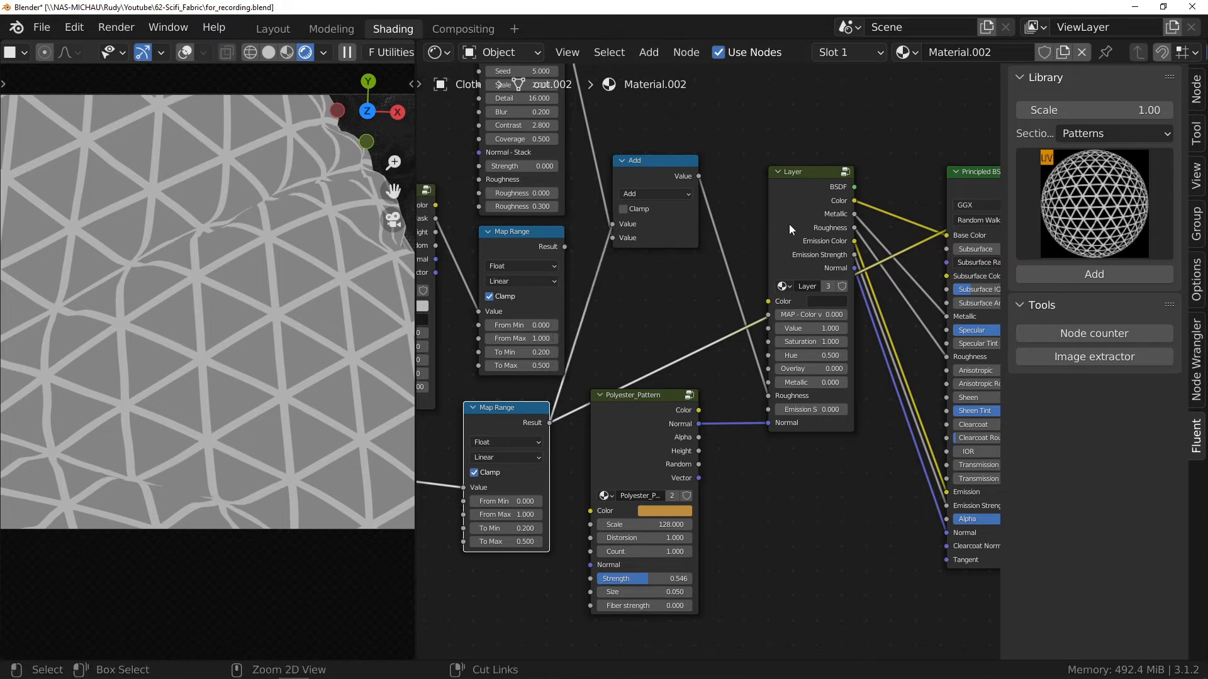
ctrl+shift+click(811, 214)
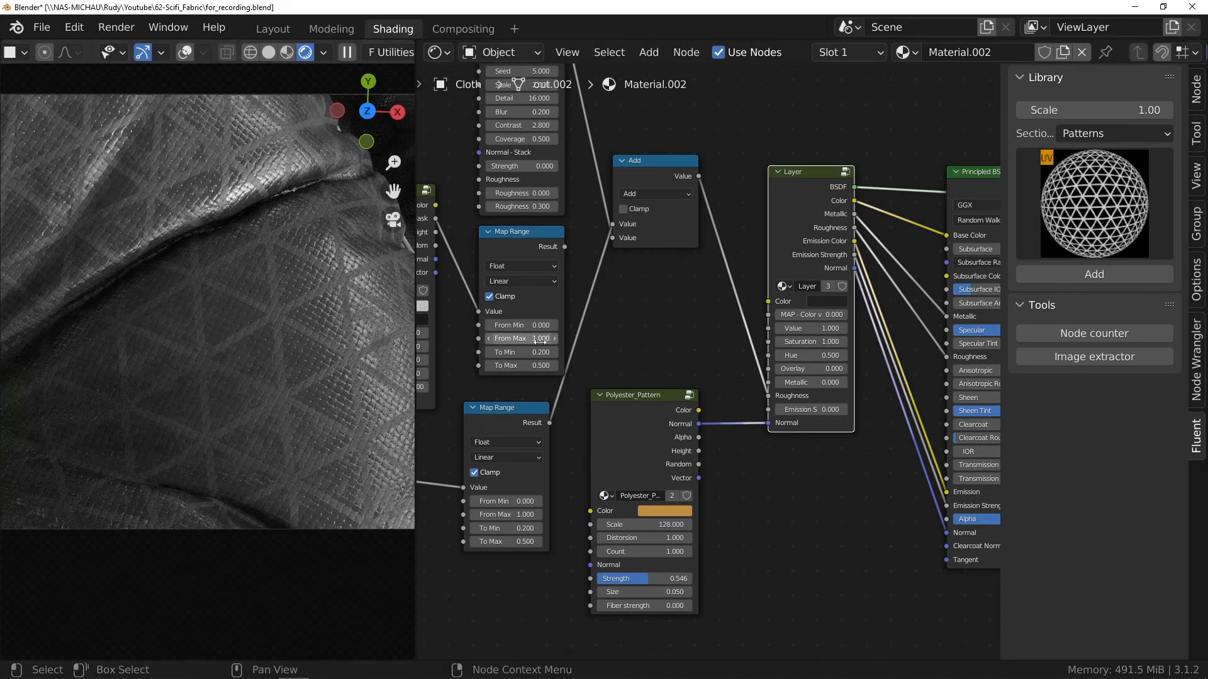
Step: Compare previews of the hexagon and triangle Map Range results, and set the triangle one's From Min to 1 and From Max to 0
middle_drag(546, 340, 760, 285)
drag(541, 409, 615, 405)
ctrl+shift+click(731, 189)
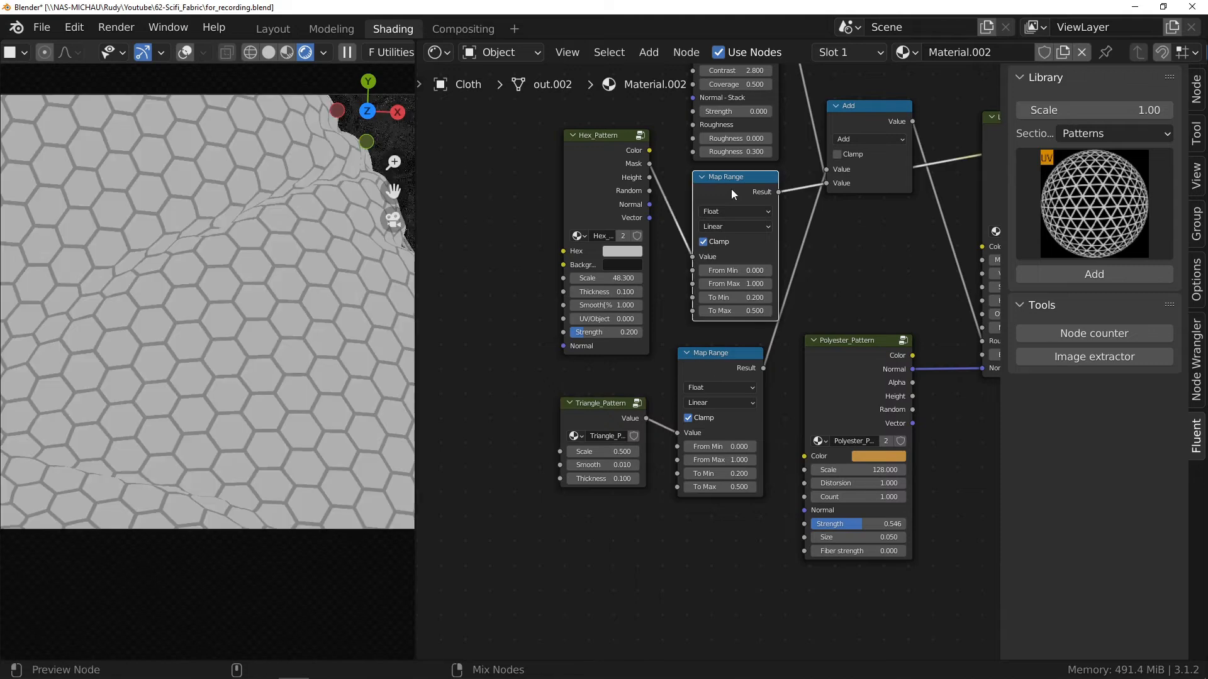
ctrl+shift+click(711, 357)
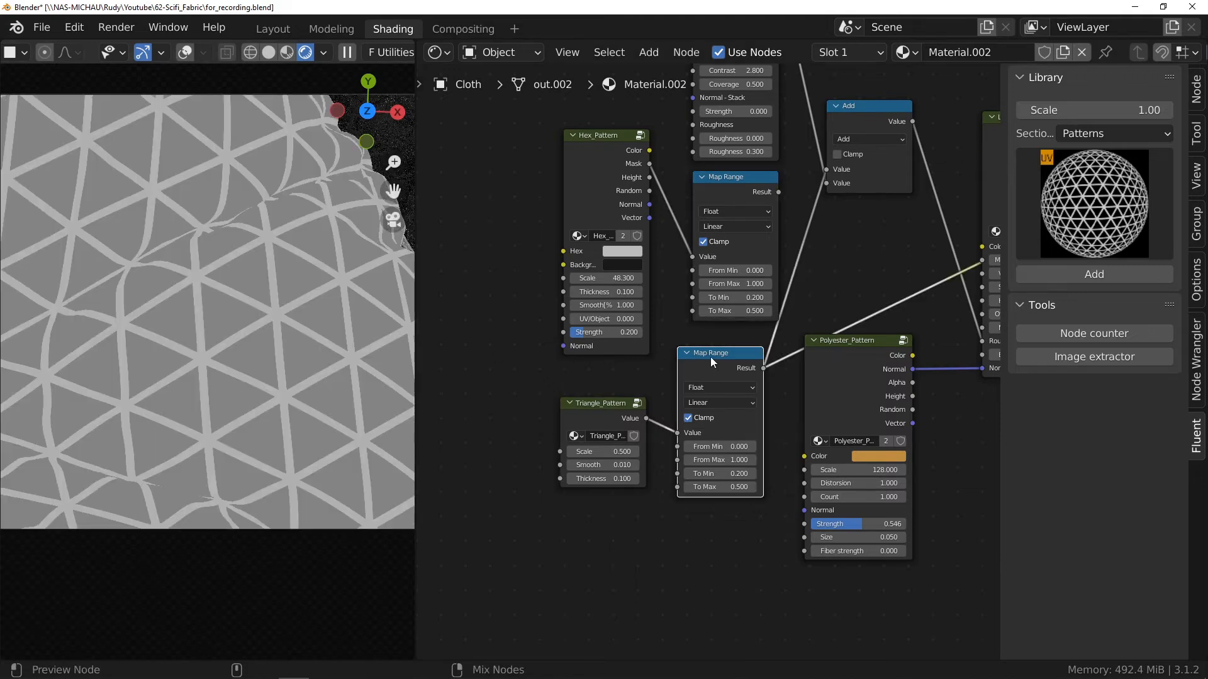
ctrl+shift+click(726, 192)
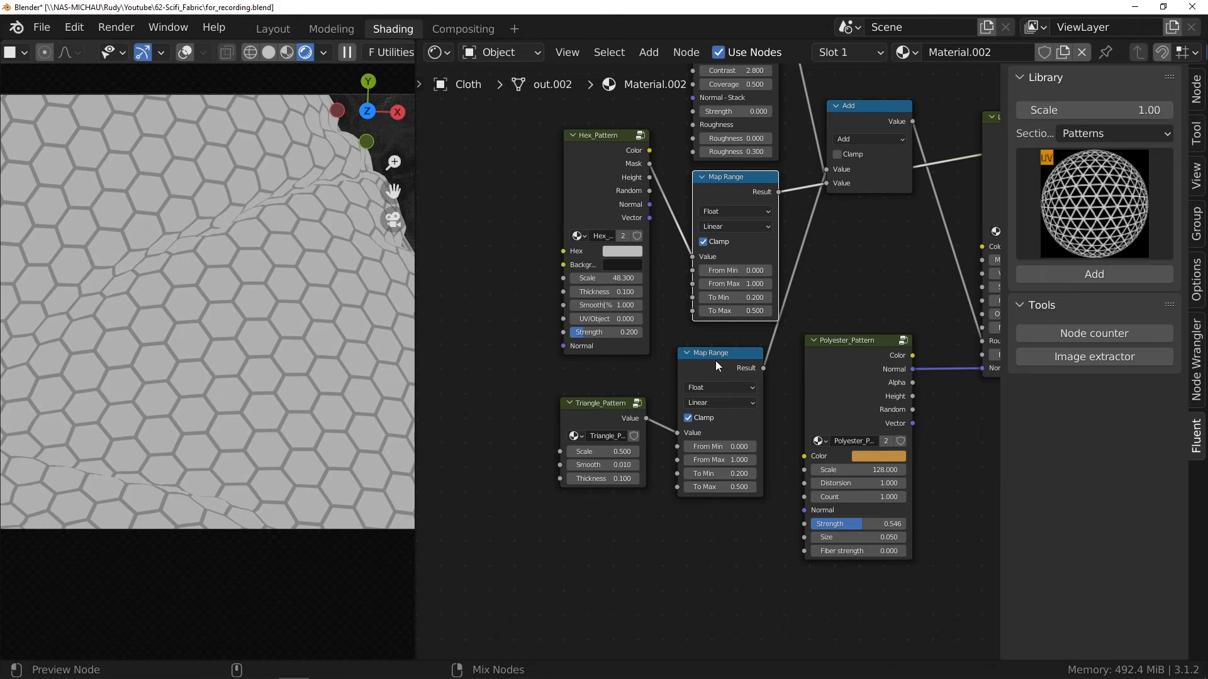
ctrl+shift+click(715, 367)
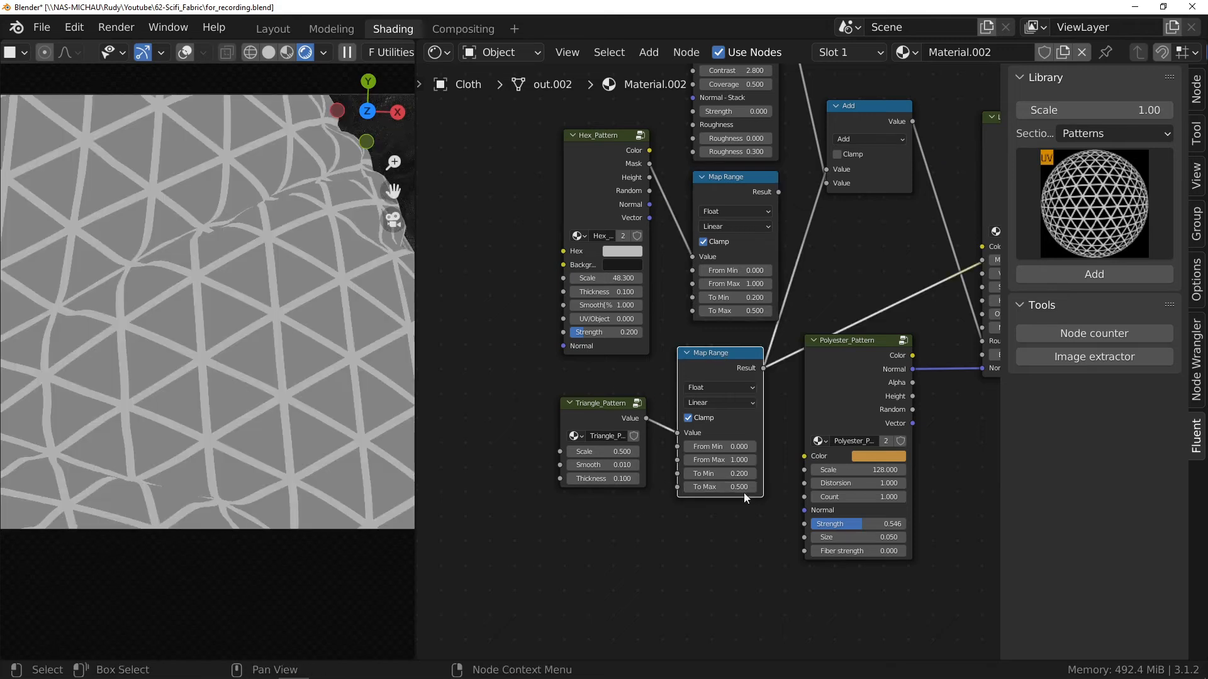
ctrl+middle_drag(720, 464, 718, 248)
click(712, 431)
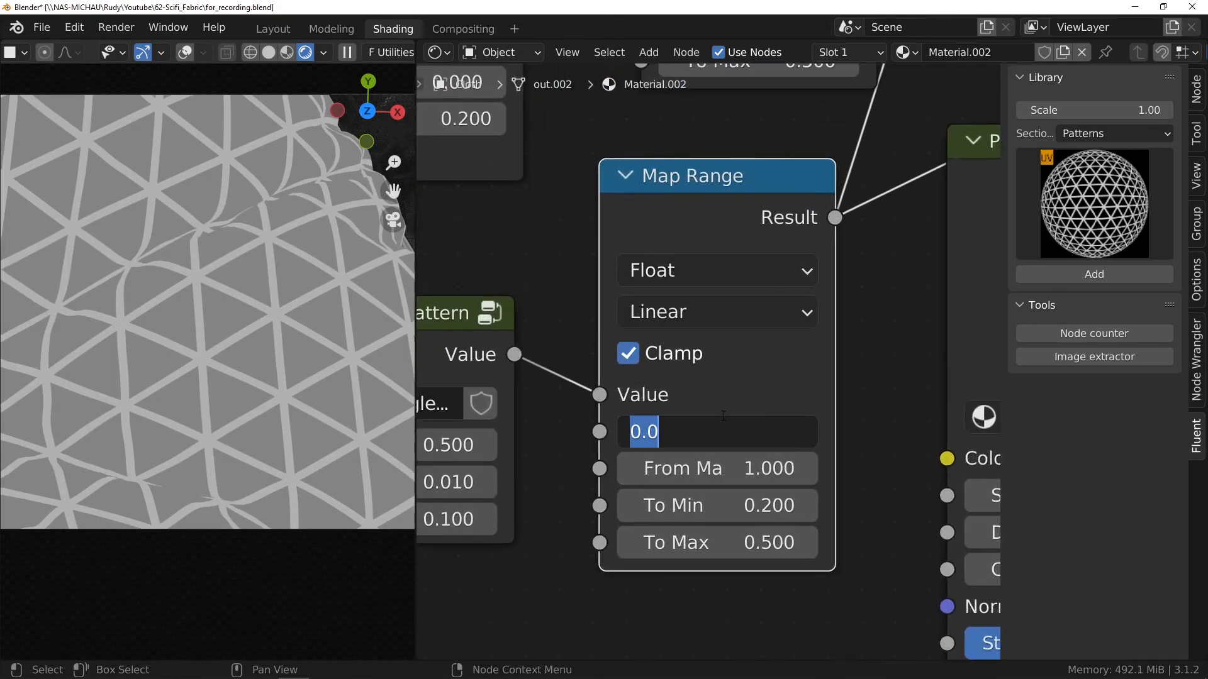
text(1)
key(Tab)
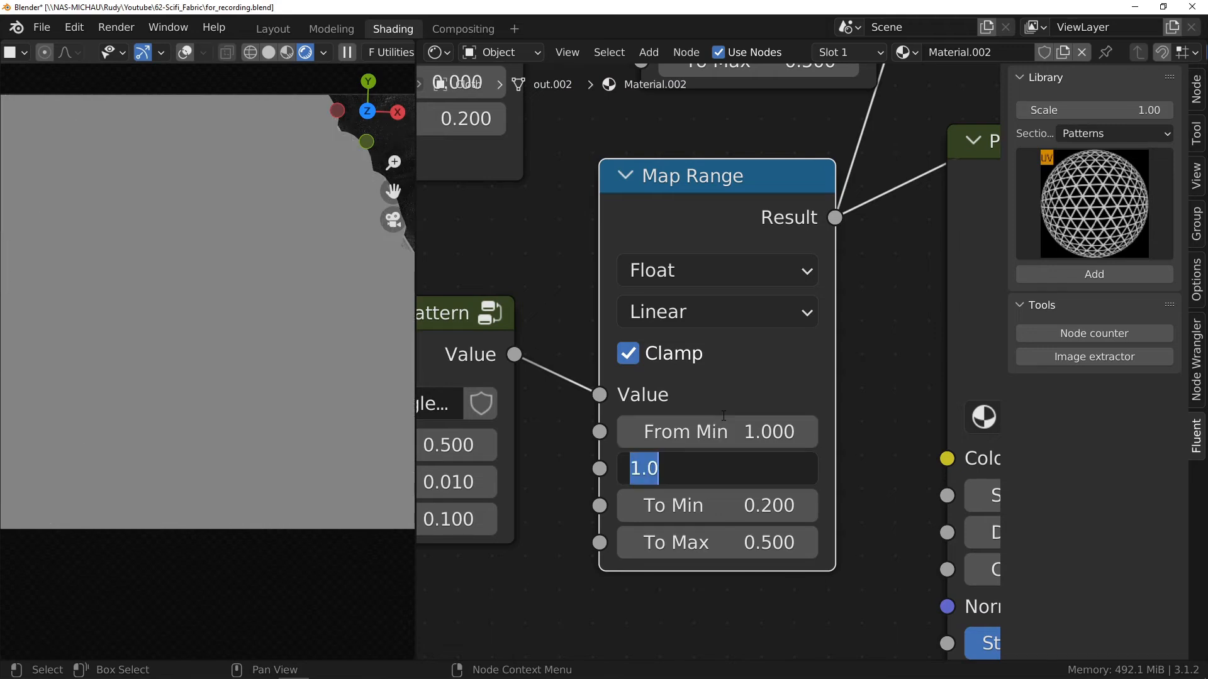
text(0)
key(Return)
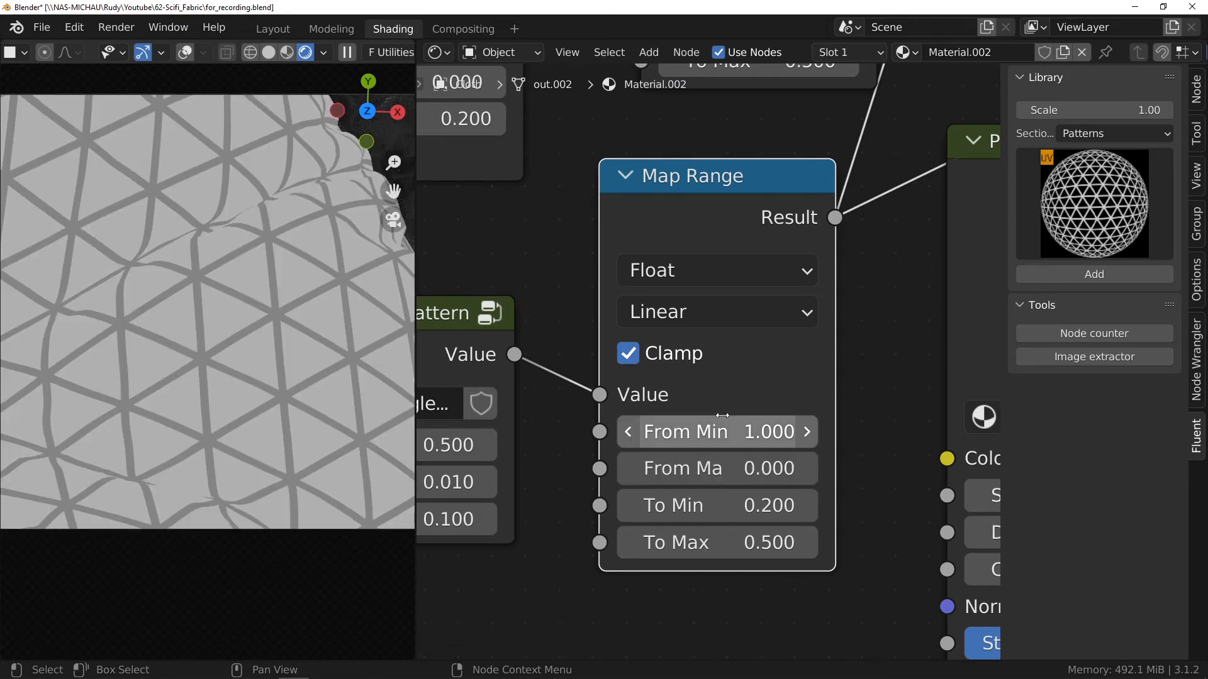
Step: Preview both Map Range results again, restore the Layer preview and examine the triangle roughness pattern on the cloth
ctrl+middle_drag(652, 399, 632, 431)
ctrl+shift+click(689, 141)
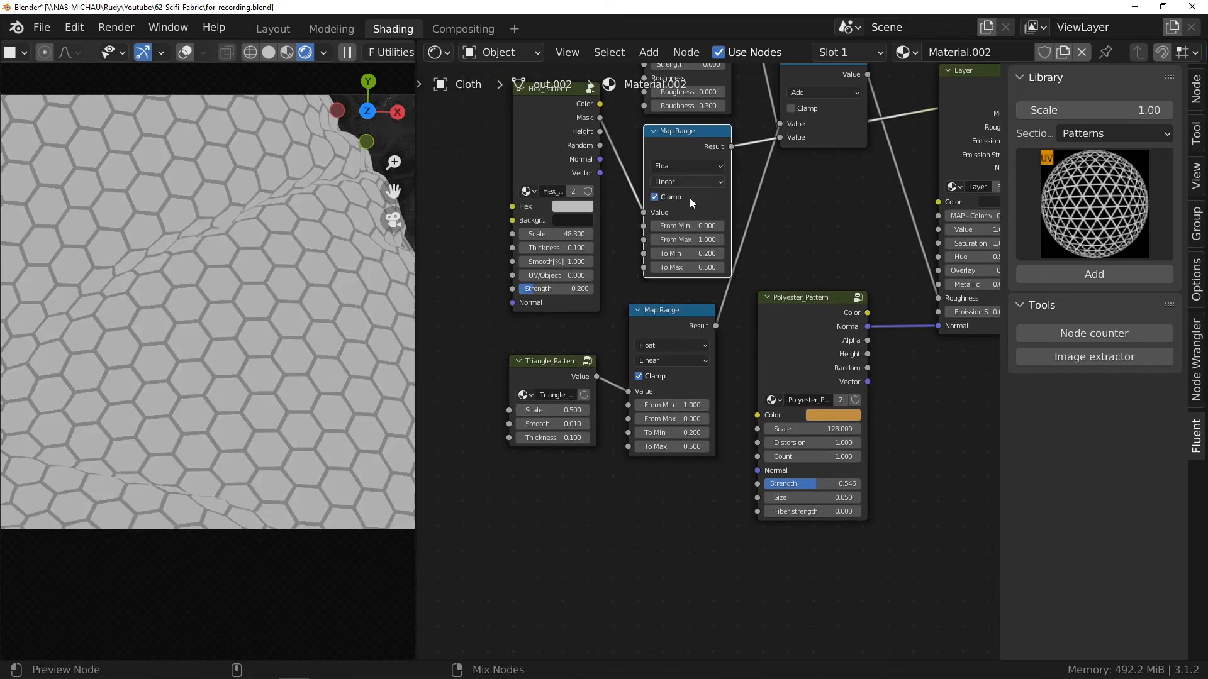
ctrl+shift+click(679, 318)
middle_drag(775, 194, 557, 324)
ctrl+shift+click(765, 258)
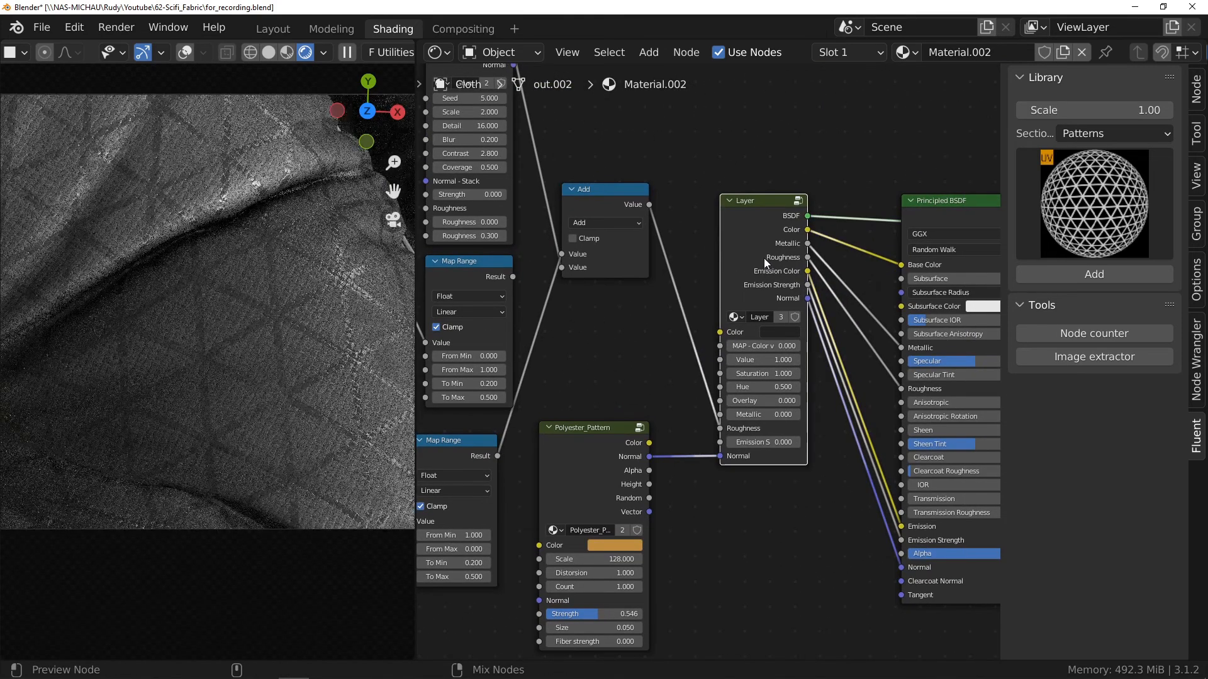
ctrl+middle_drag(322, 370, 323, 465)
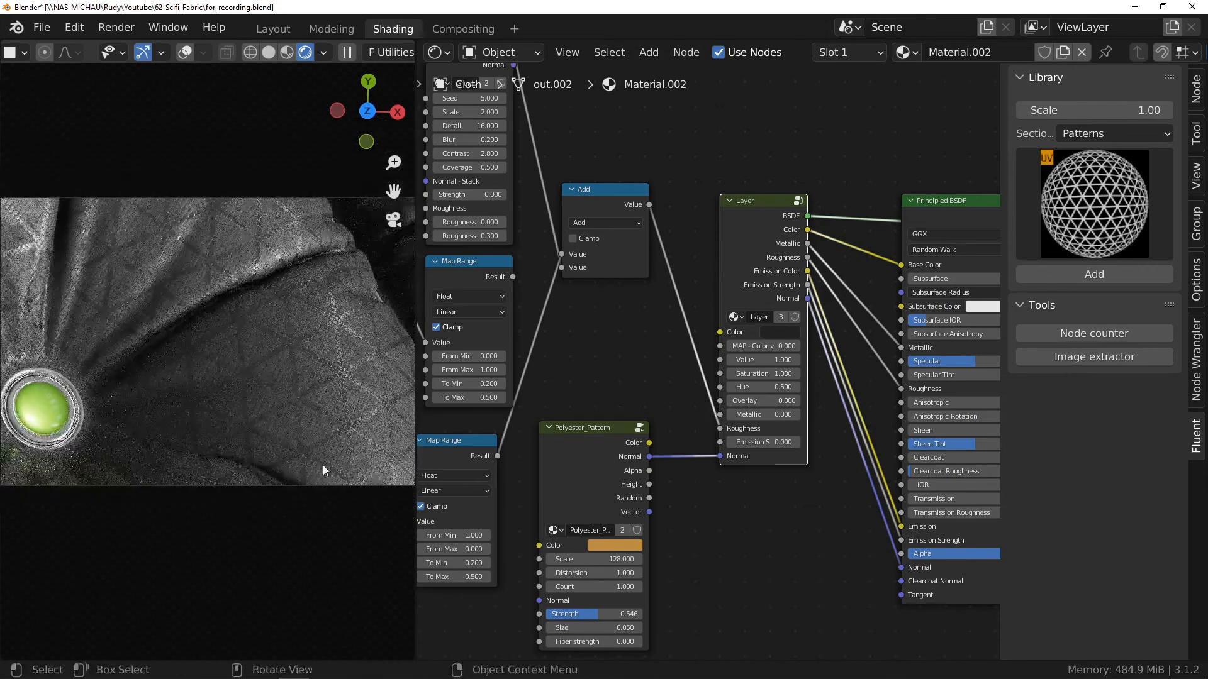
middle_drag(520, 475, 719, 424)
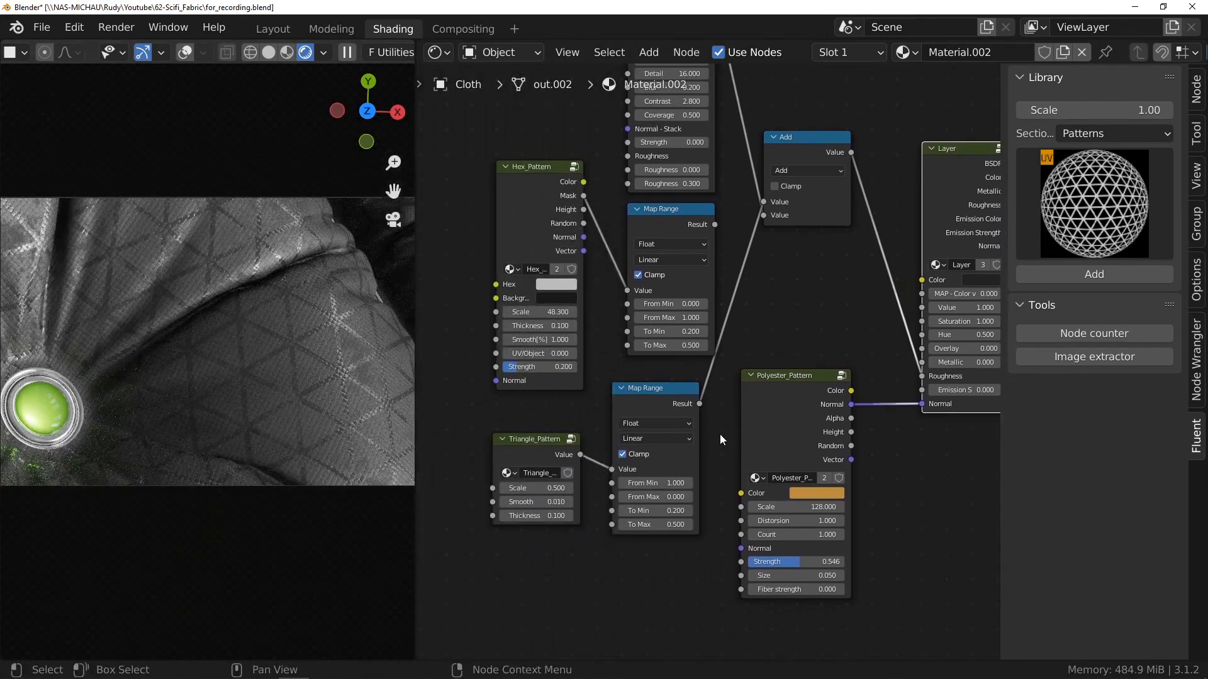